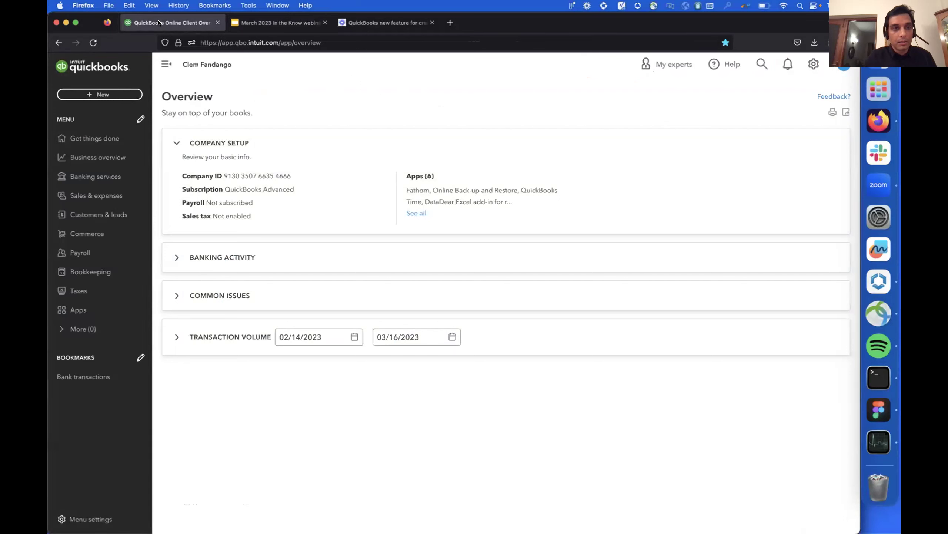
Step: Create a new report of the Invoice type from the business overview's Reports page
{"action": "left_click", "coordinate": [98, 158]}
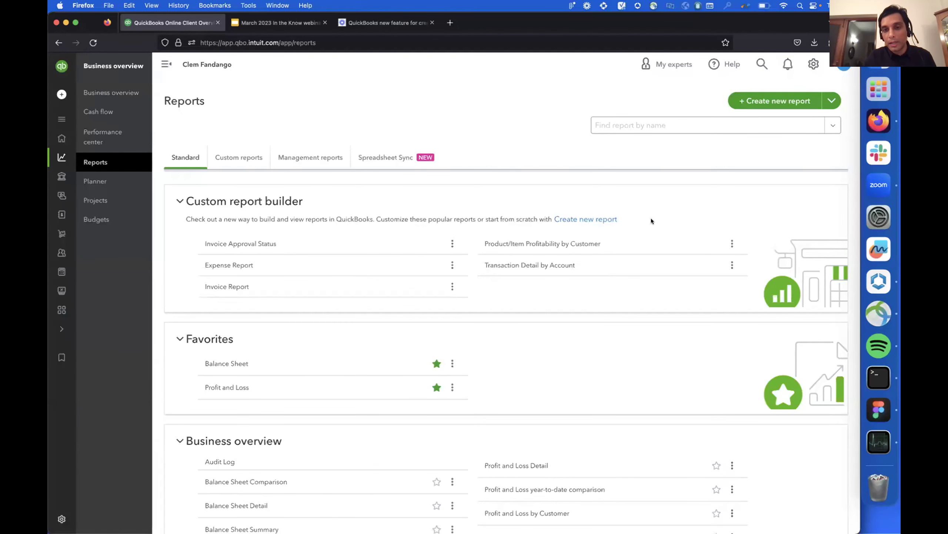
{"action": "left_click", "coordinate": [755, 105]}
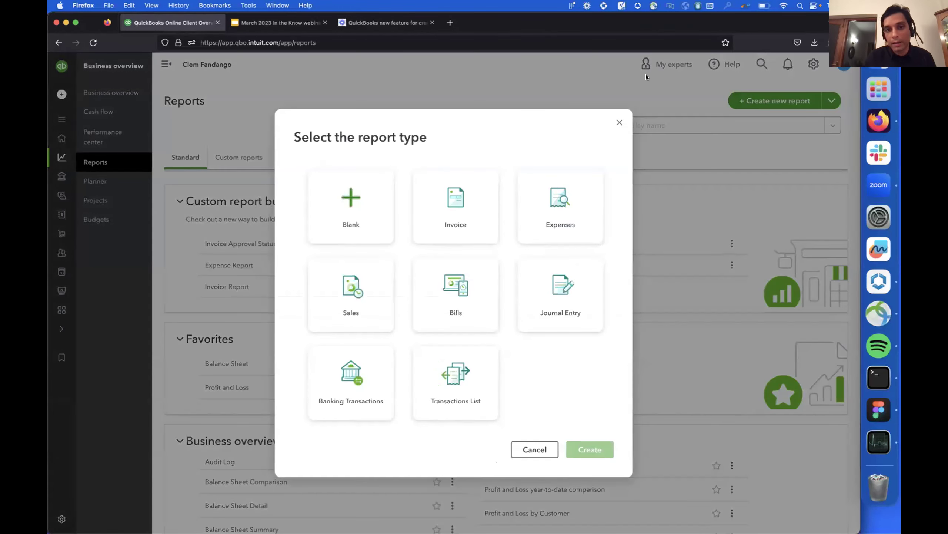
{"action": "left_click", "coordinate": [485, 187]}
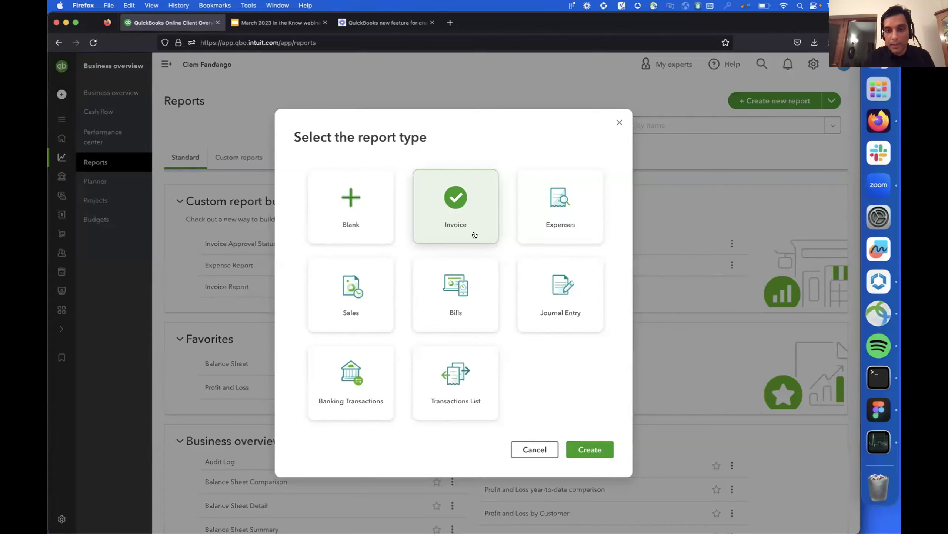
{"action": "left_click", "coordinate": [585, 446]}
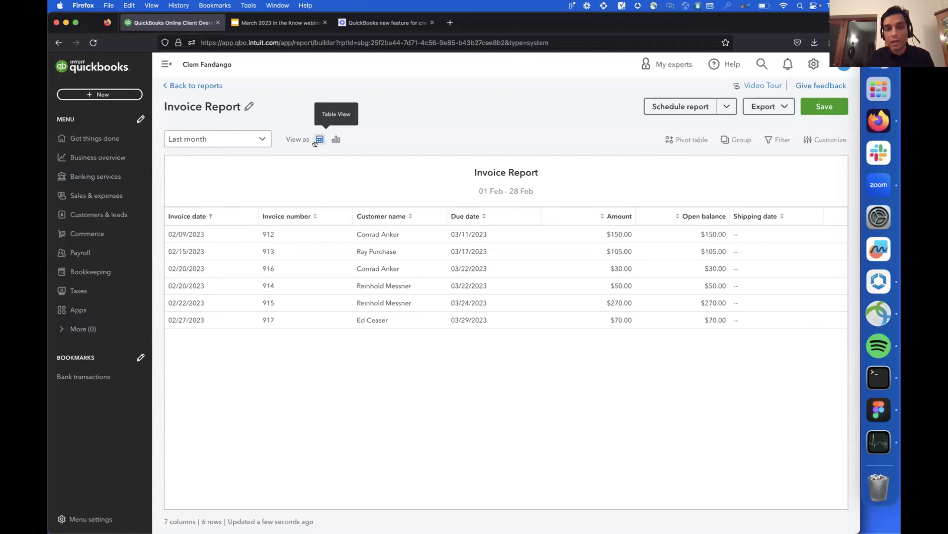
Step: Show the invoice report as a chart and set its chart type to Stacked Bar
{"action": "left_click", "coordinate": [334, 140]}
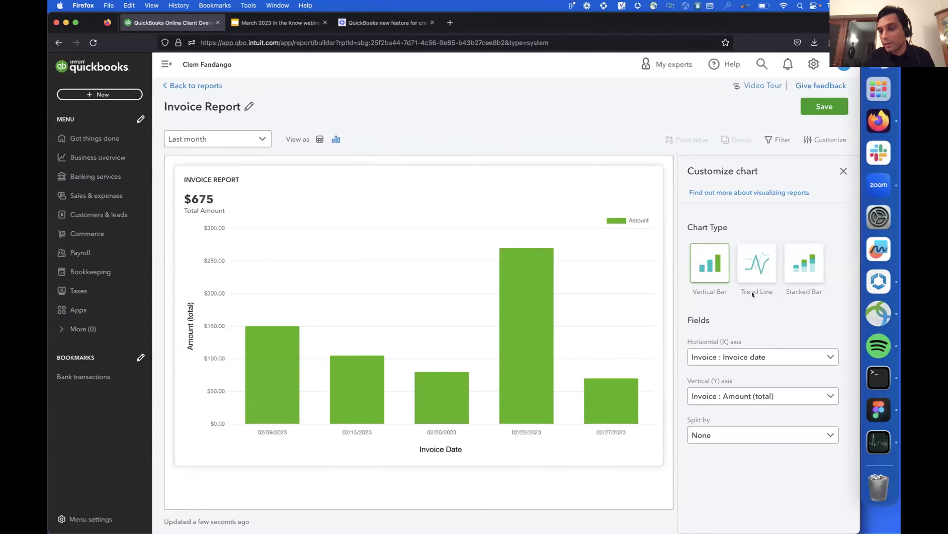
{"action": "left_click", "coordinate": [777, 263]}
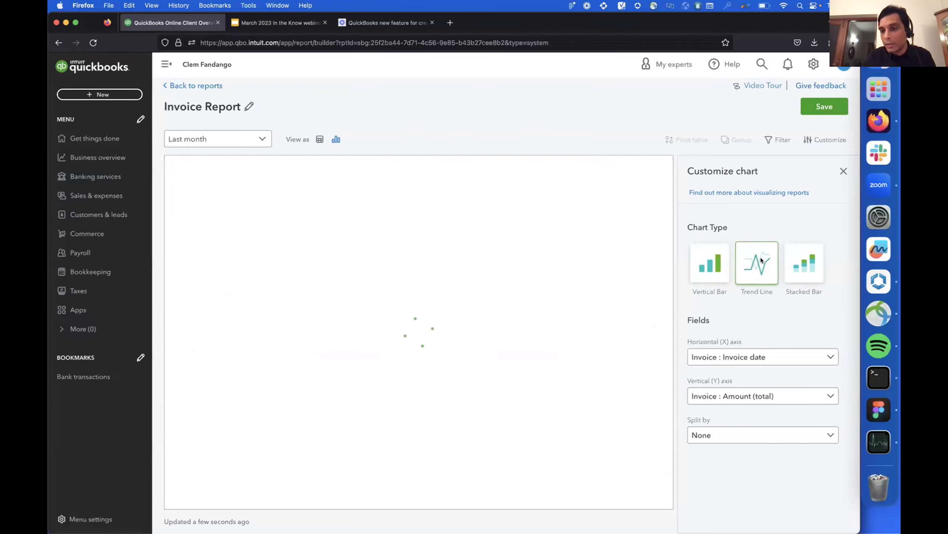
{"action": "left_click", "coordinate": [797, 265]}
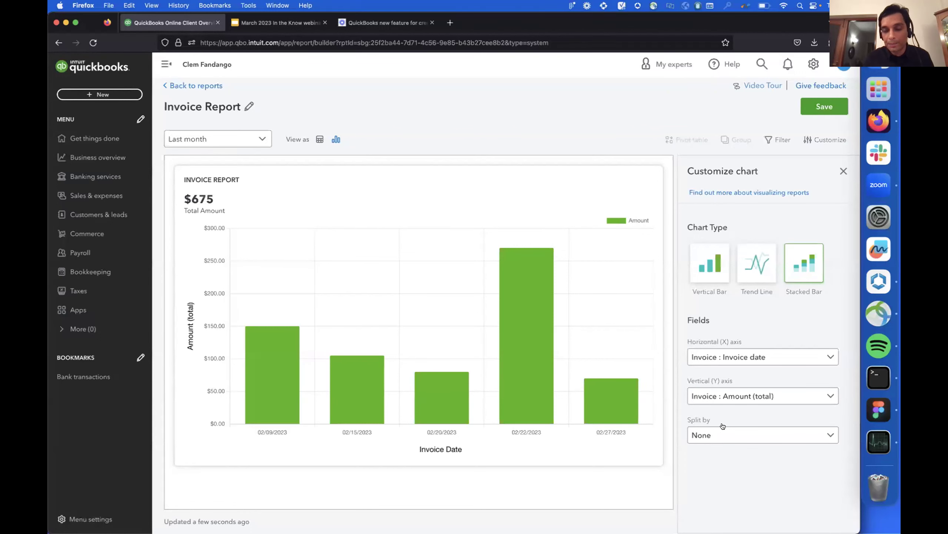
{"action": "left_click", "coordinate": [777, 140]}
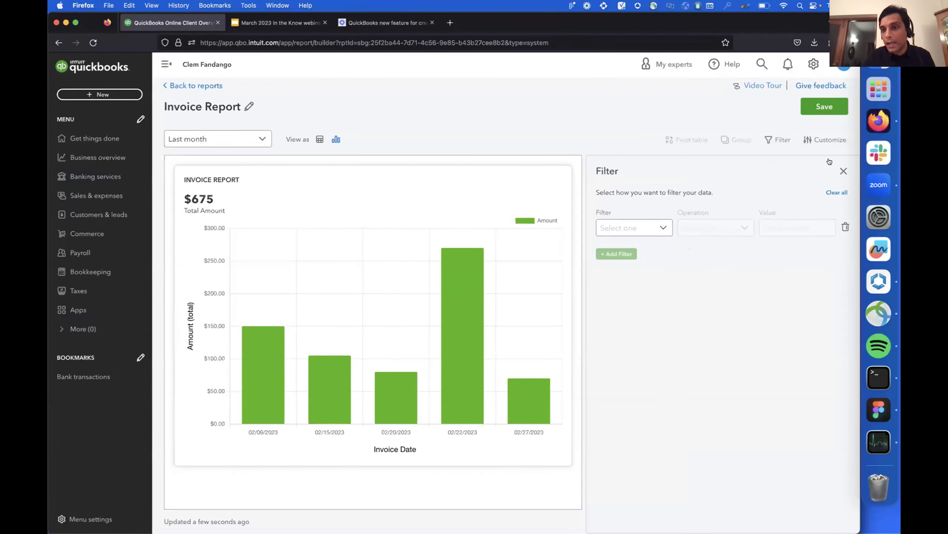
{"action": "left_click", "coordinate": [822, 138]}
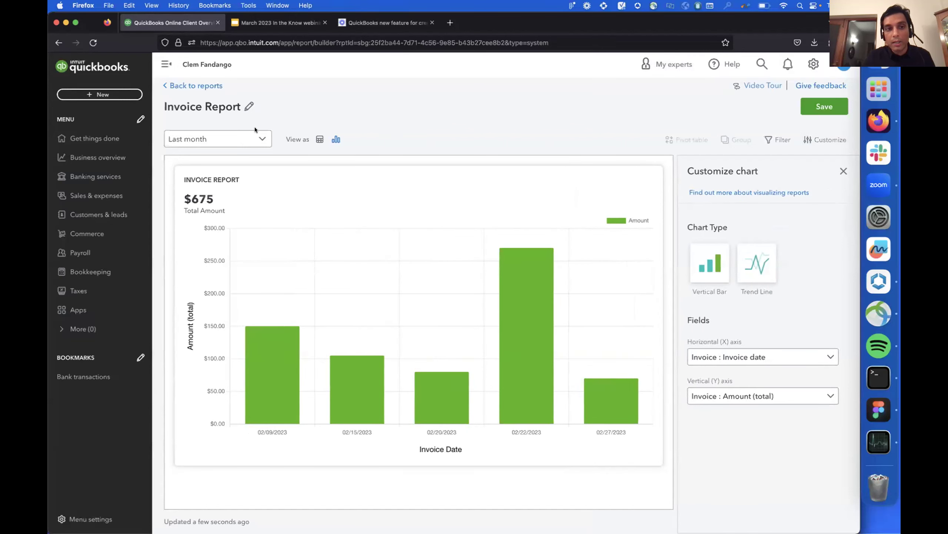
{"action": "left_click", "coordinate": [255, 139]}
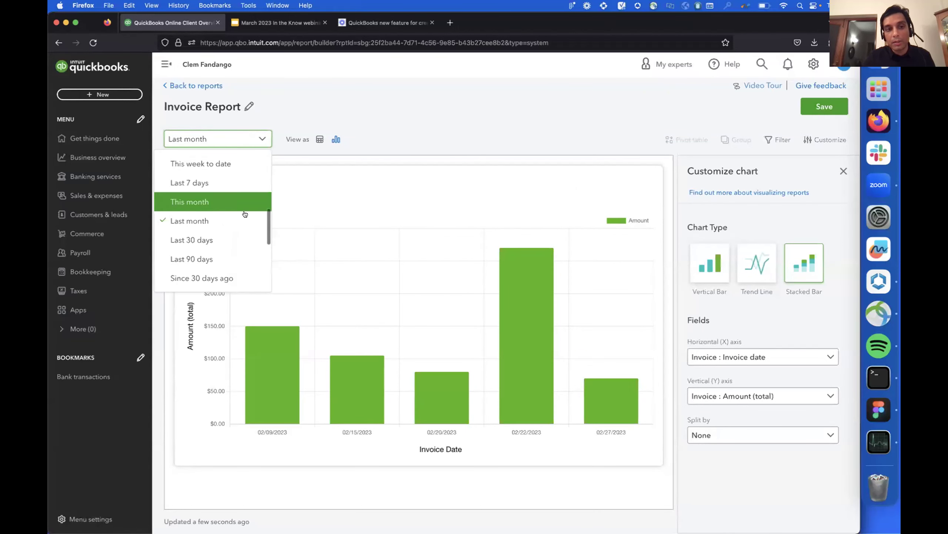
{"action": "left_click", "coordinate": [446, 149]}
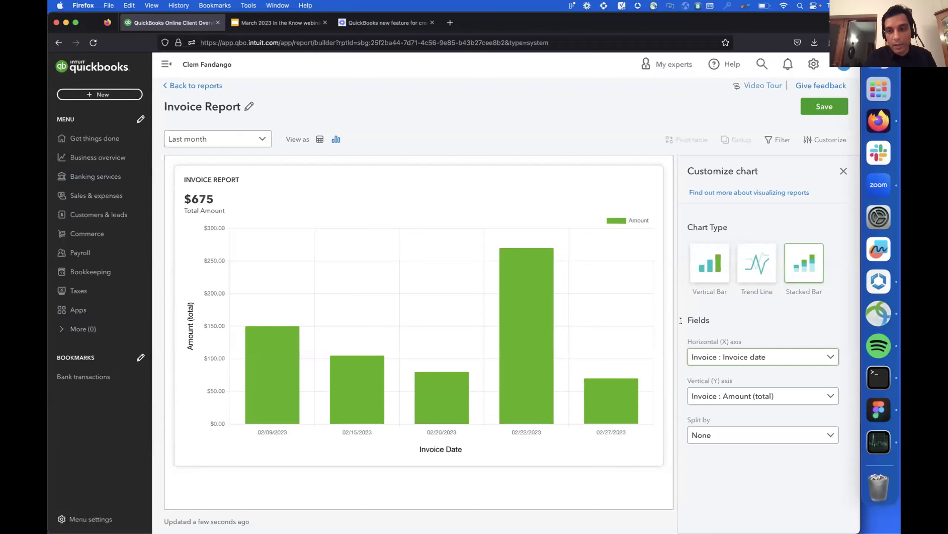
{"action": "mouse_move", "coordinate": [527, 331]}
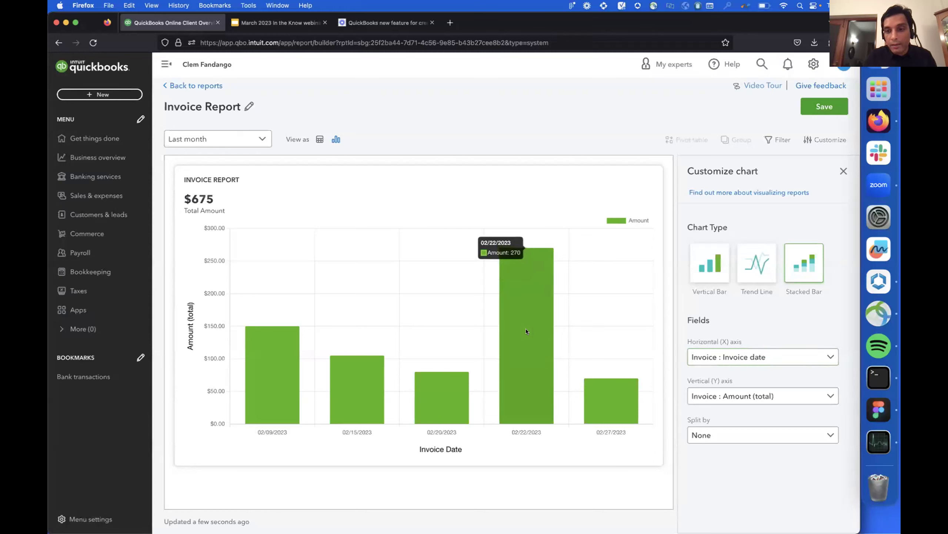
Step: Plot the invoice totals on the horizontal axis by invoice week and, as an alternative, by customer name
{"action": "left_click", "coordinate": [727, 356]}
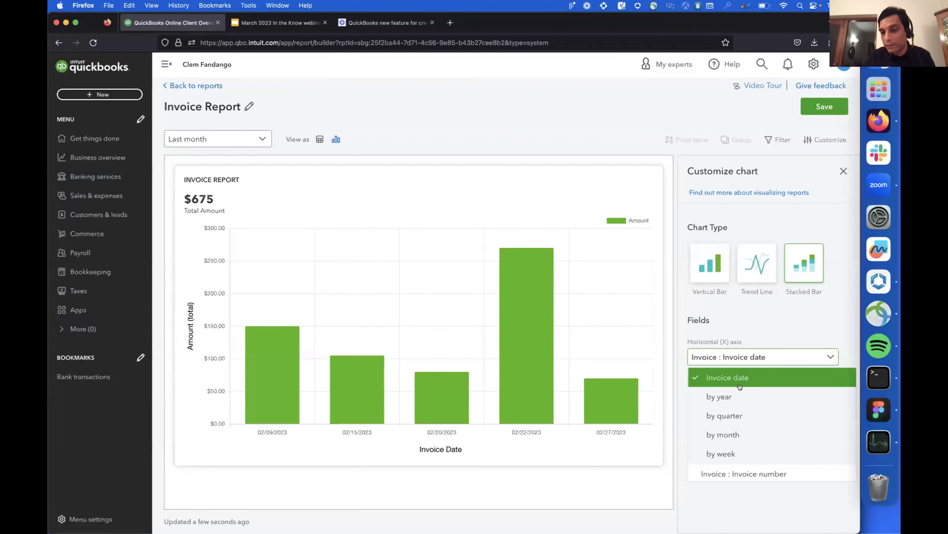
{"action": "left_click", "coordinate": [743, 450]}
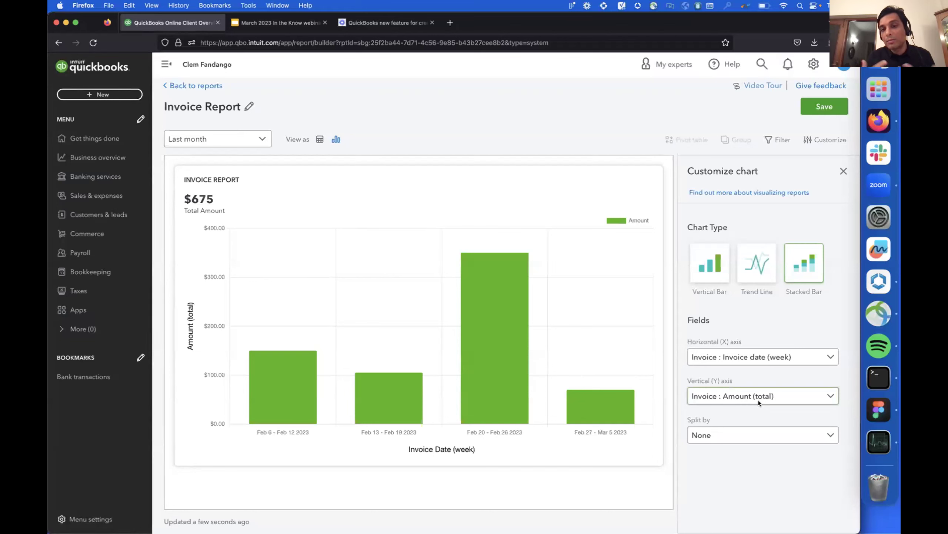
{"action": "left_click", "coordinate": [759, 355]}
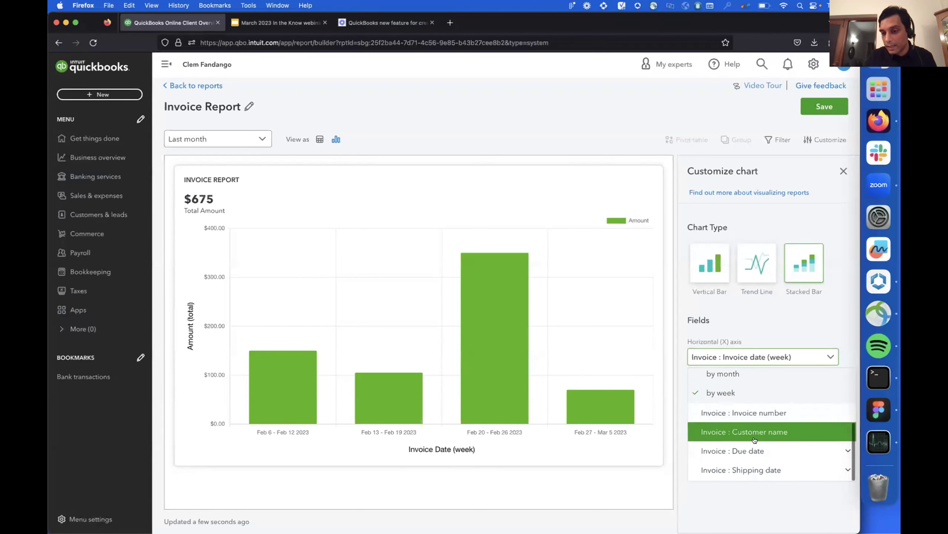
{"action": "left_click", "coordinate": [754, 437]}
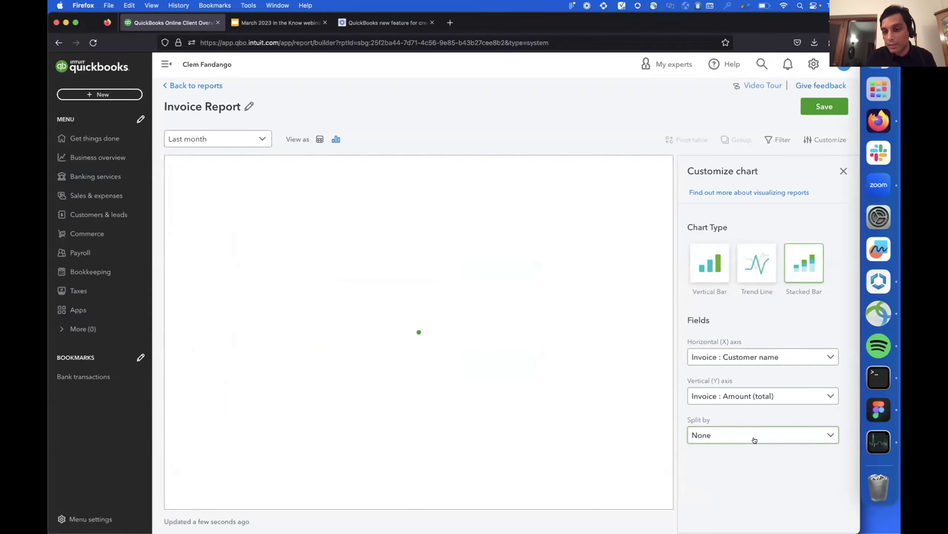
{"action": "mouse_move", "coordinate": [507, 390]}
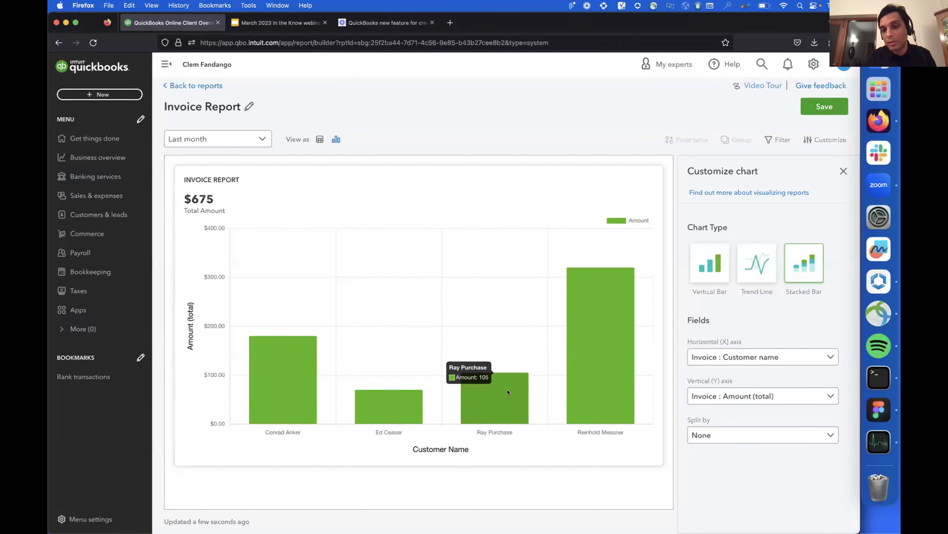
{"action": "mouse_move", "coordinate": [583, 398]}
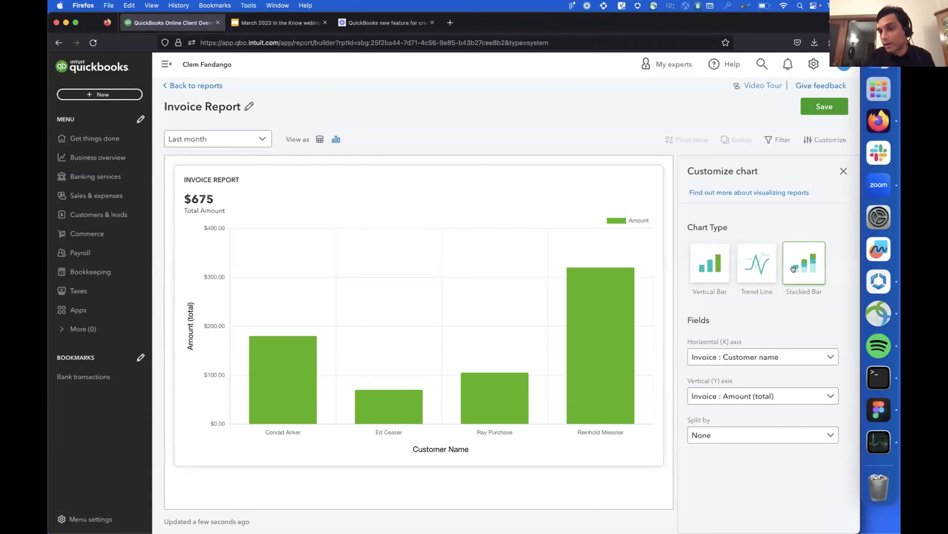
{"action": "left_click", "coordinate": [716, 430]}
{"action": "scroll", "coordinate": [769, 461], "scroll_direction": "down", "scroll_amount": 3}
{"action": "scroll", "coordinate": [768, 478], "scroll_direction": "up", "scroll_amount": 1}
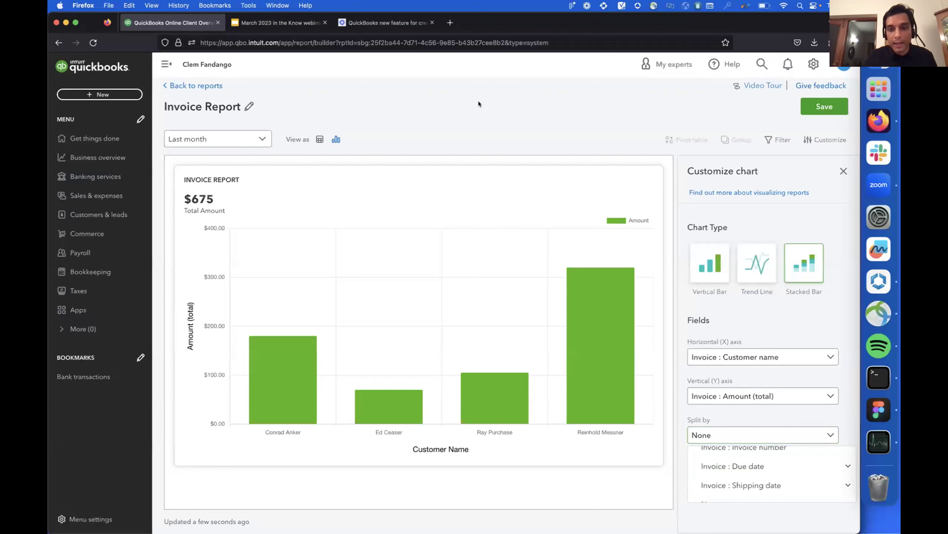
Step: Return the report to table view, find columns matching "produc" and add the Sales group's Product/Service column
{"action": "left_click", "coordinate": [316, 139]}
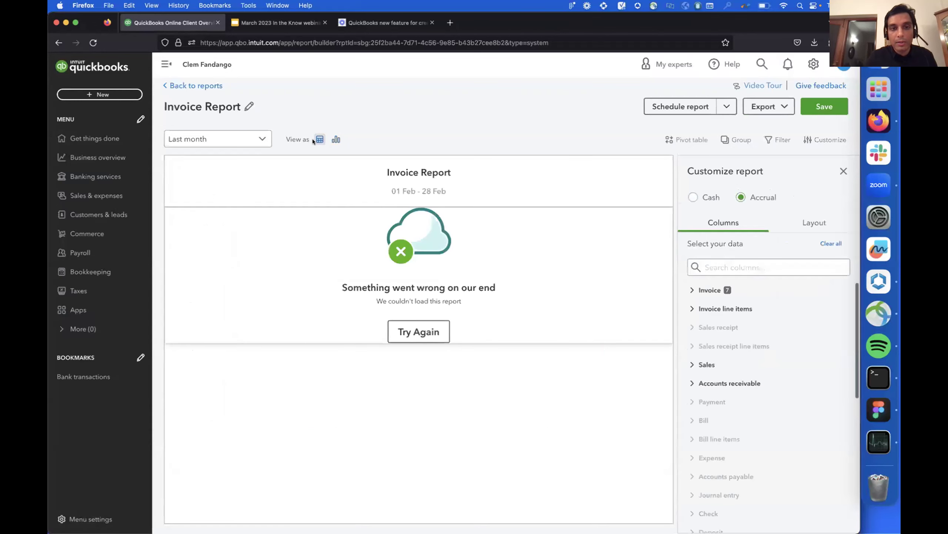
{"action": "left_click", "coordinate": [433, 327]}
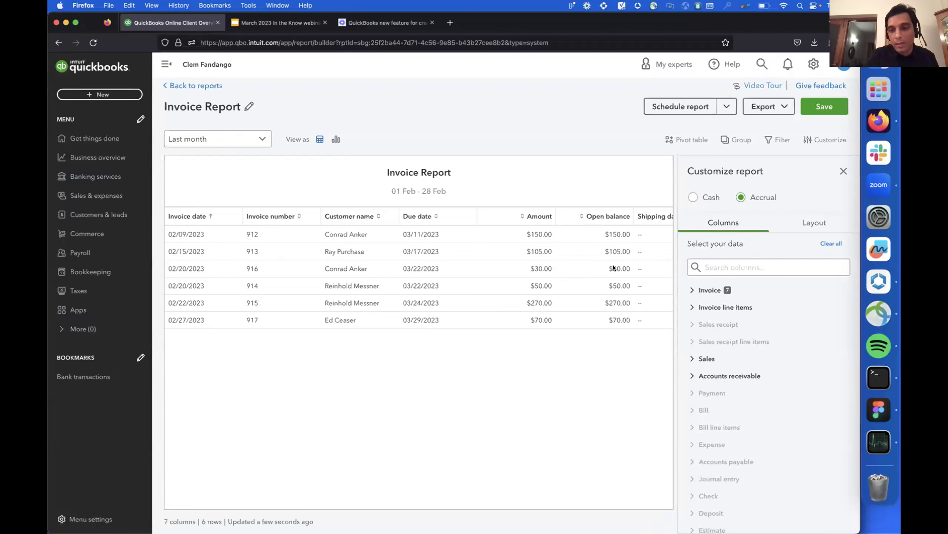
{"action": "left_click", "coordinate": [714, 267]}
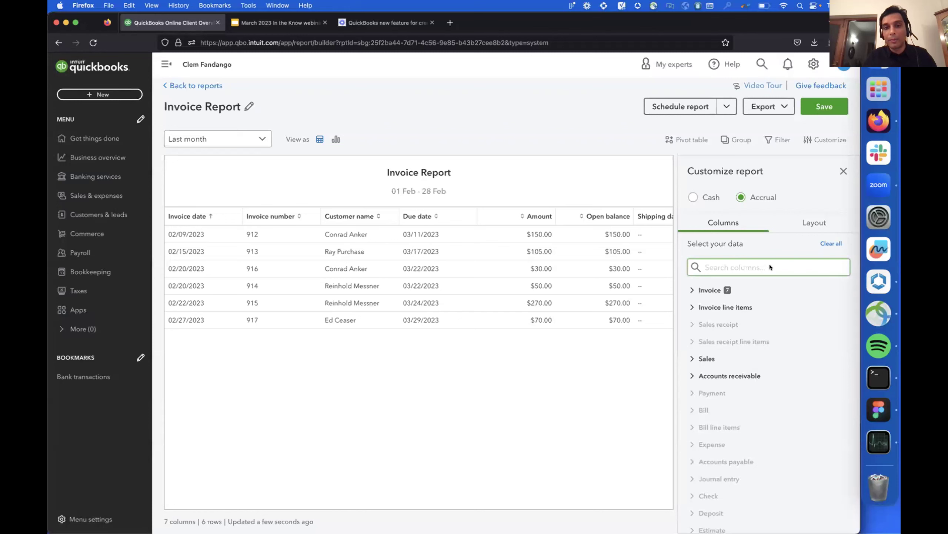
{"action": "type", "text": "prodcu"}
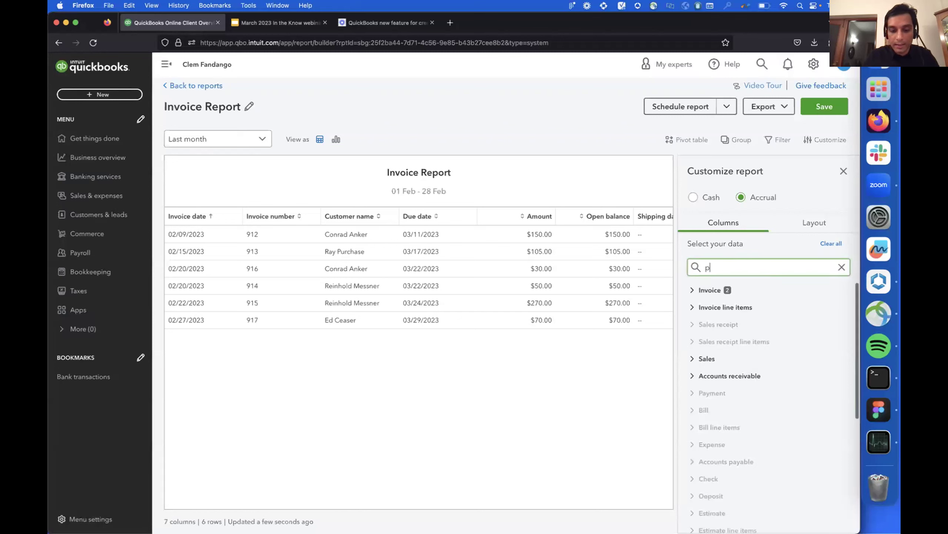
{"action": "key", "text": "BackSpace"}
{"action": "key", "text": "BackSpace"}
{"action": "type", "text": "uc"}
{"action": "left_click", "coordinate": [710, 325]}
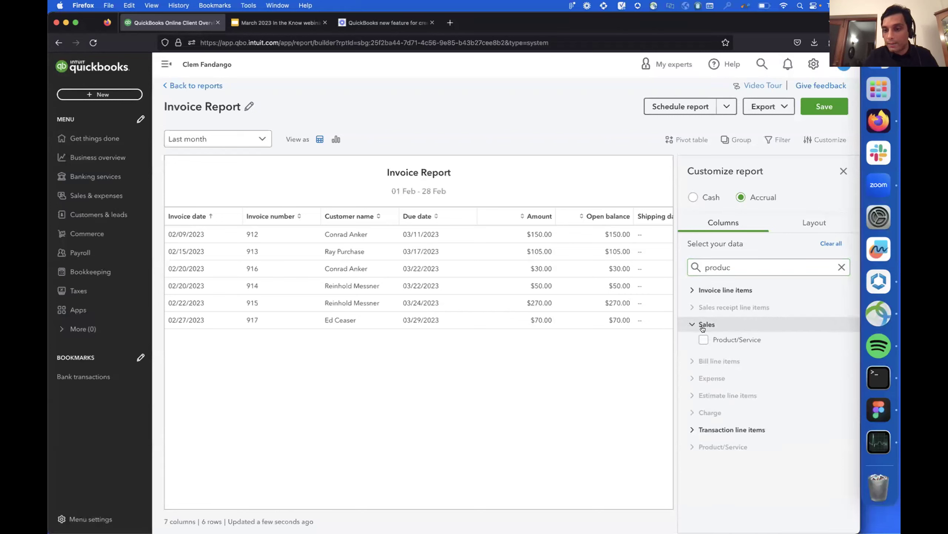
{"action": "left_click", "coordinate": [716, 339]}
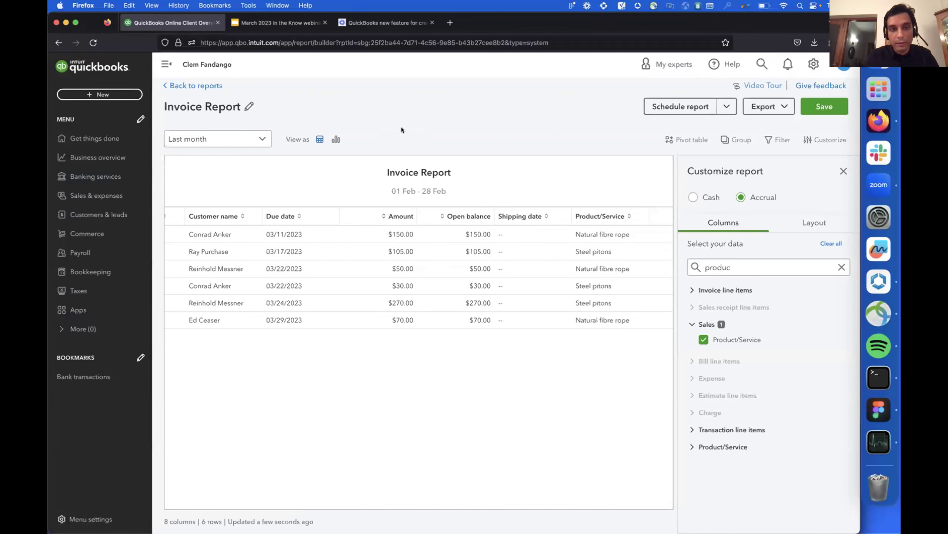
Step: Show the report as a chart again and split its bars by Sales : Product/Service
{"action": "left_click", "coordinate": [336, 140]}
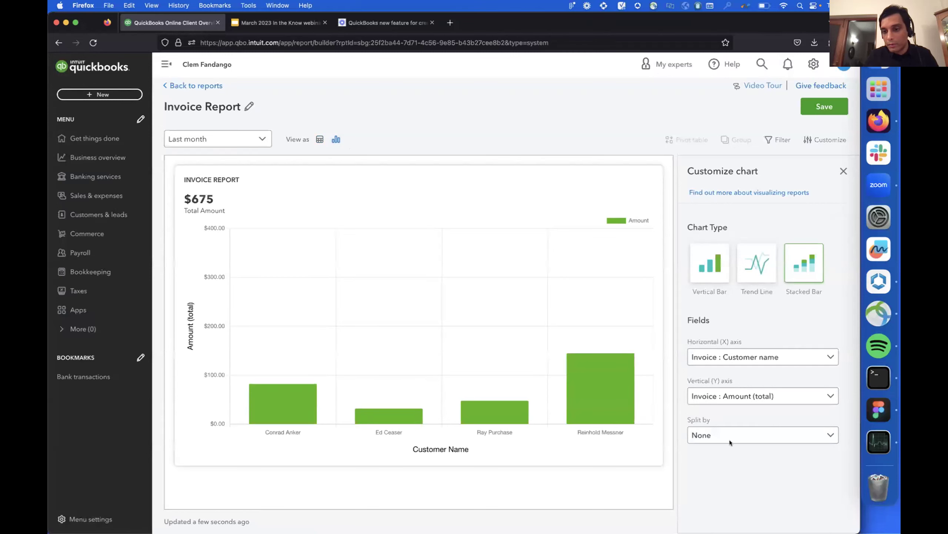
{"action": "left_click", "coordinate": [723, 435]}
{"action": "scroll", "coordinate": [750, 463], "scroll_direction": "down", "scroll_amount": 1}
{"action": "scroll", "coordinate": [750, 463], "scroll_direction": "up", "scroll_amount": 2}
{"action": "scroll", "coordinate": [750, 463], "scroll_direction": "up", "scroll_amount": 1}
{"action": "scroll", "coordinate": [750, 464], "scroll_direction": "down", "scroll_amount": 3}
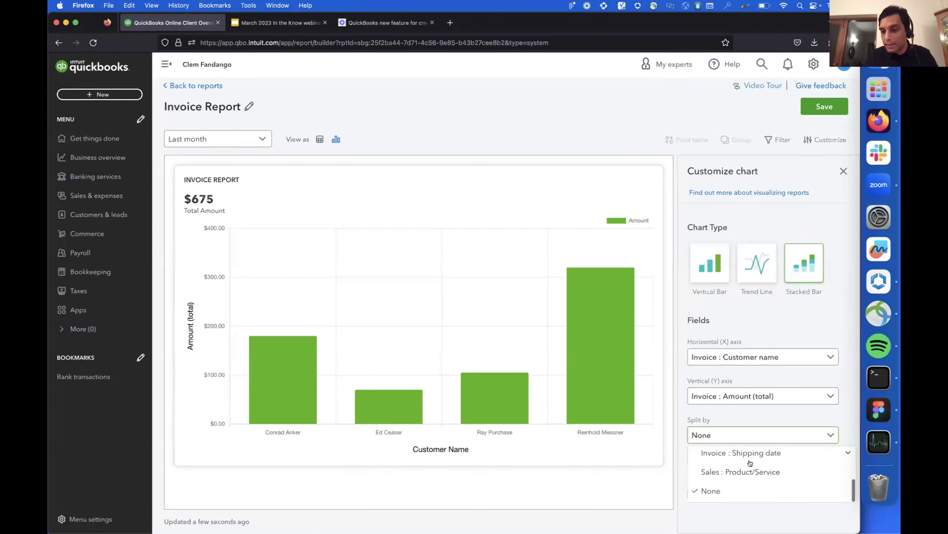
{"action": "left_click", "coordinate": [750, 471]}
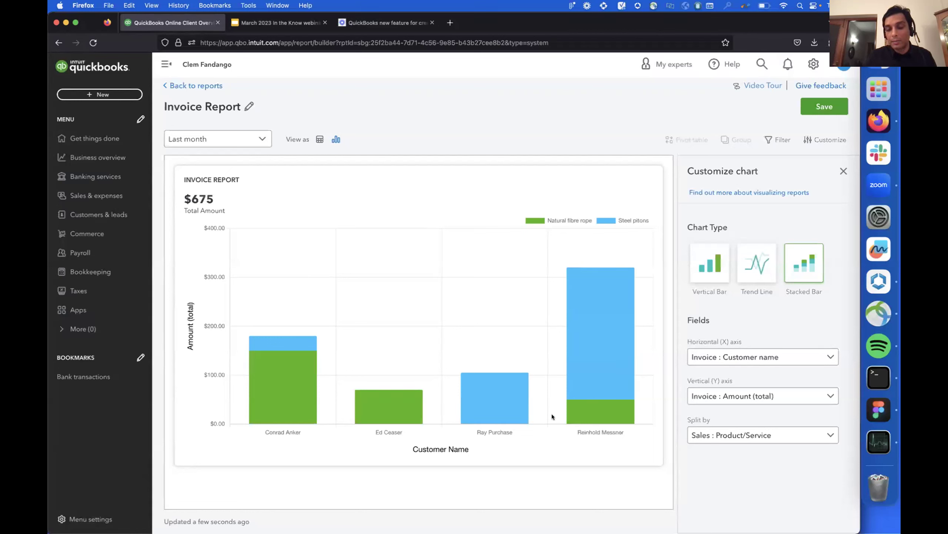
Step: Set the chart's horizontal axis to Invoice date by week
{"action": "left_click", "coordinate": [737, 355]}
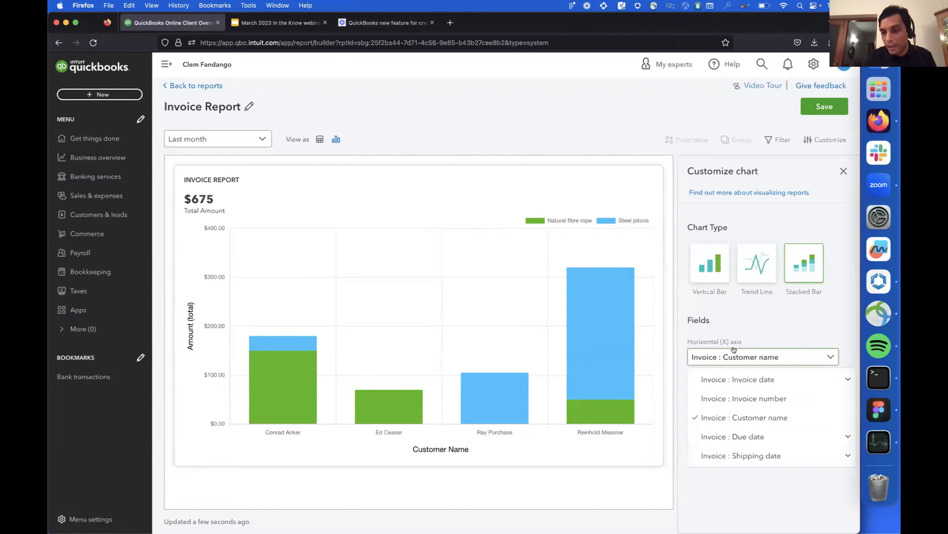
{"action": "left_click", "coordinate": [738, 379]}
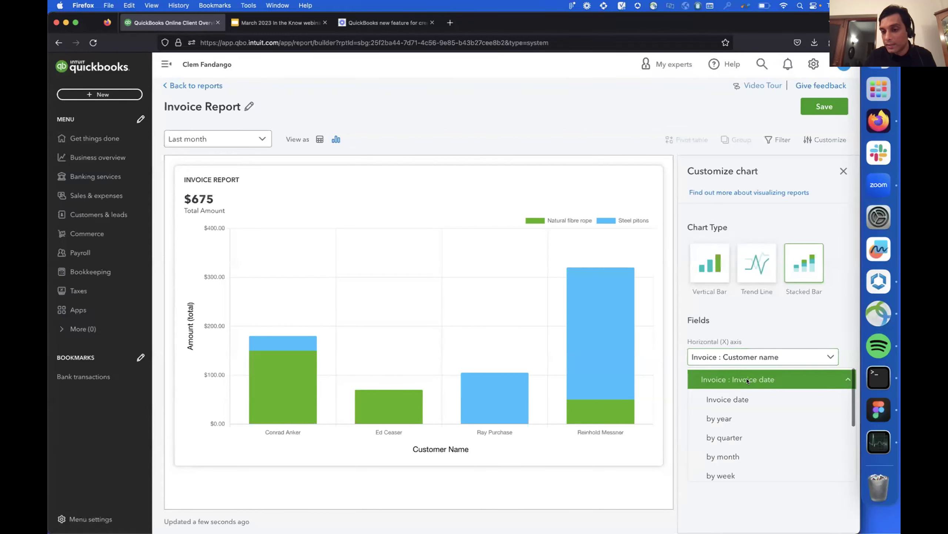
{"action": "left_click", "coordinate": [740, 472]}
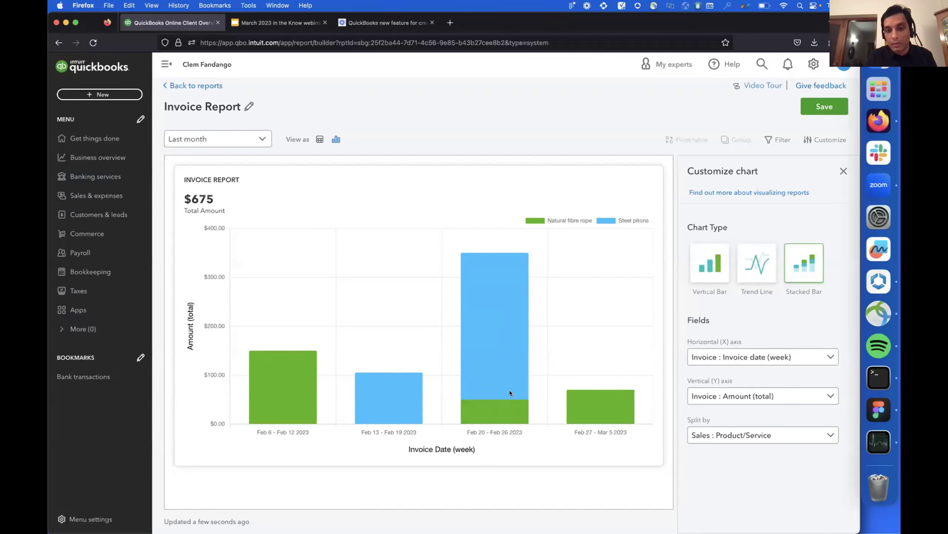
{"action": "mouse_move", "coordinate": [511, 393]}
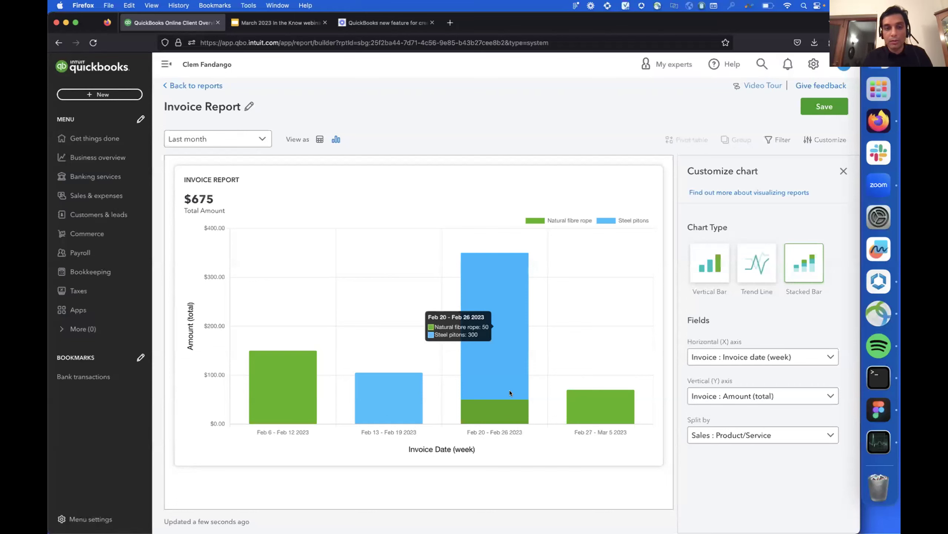
Step: Put the report back in table view, switch to the "March 2023 In the Know webinar" Google Slides deck and present slide 26
{"action": "left_click", "coordinate": [320, 138]}
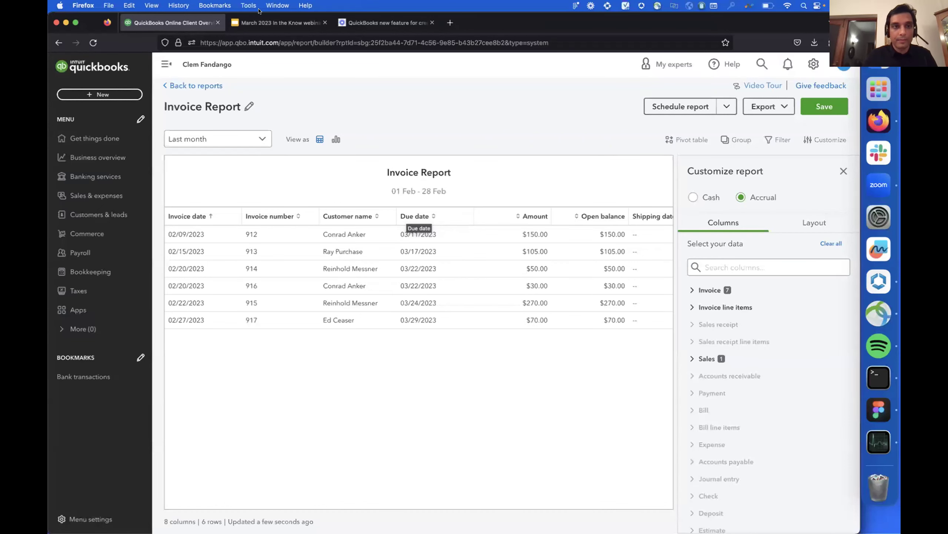
{"action": "key", "text": "ctrl+Tab"}
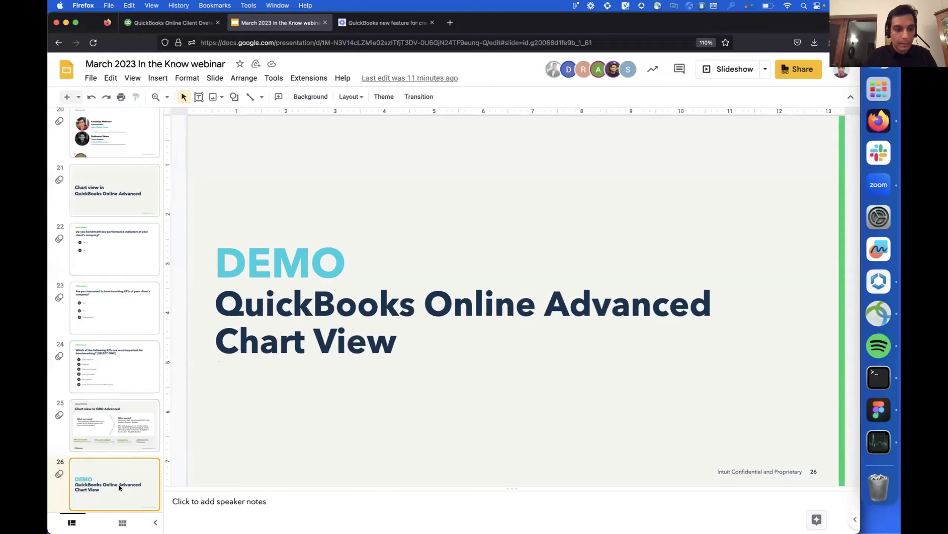
{"action": "left_click", "coordinate": [730, 69]}
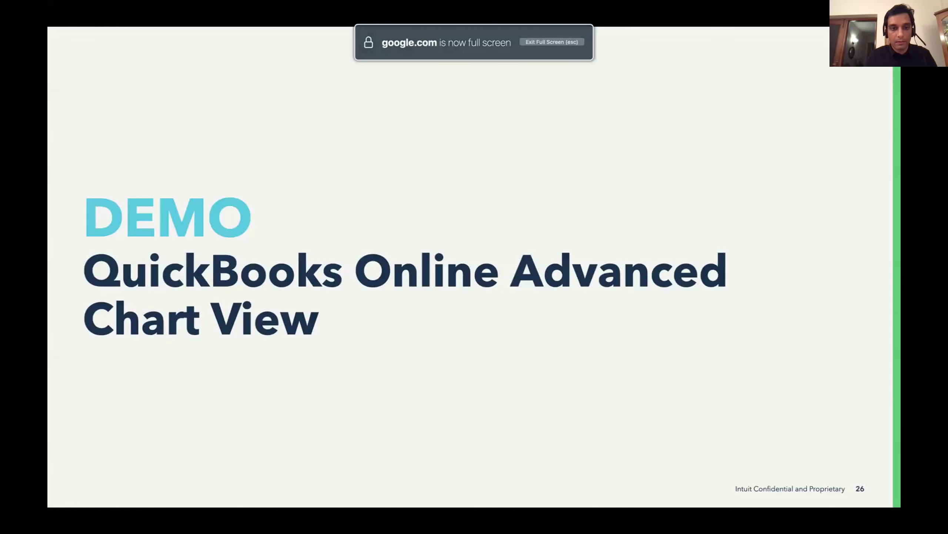
Step: Advance the slideshow to the "Coming Soon: Comparison Charts" slide
{"action": "key", "text": "Right"}
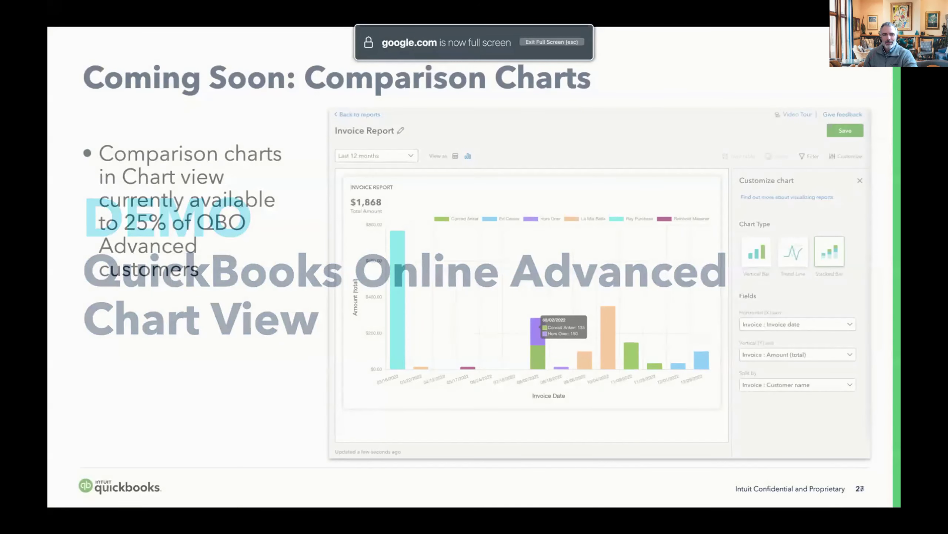
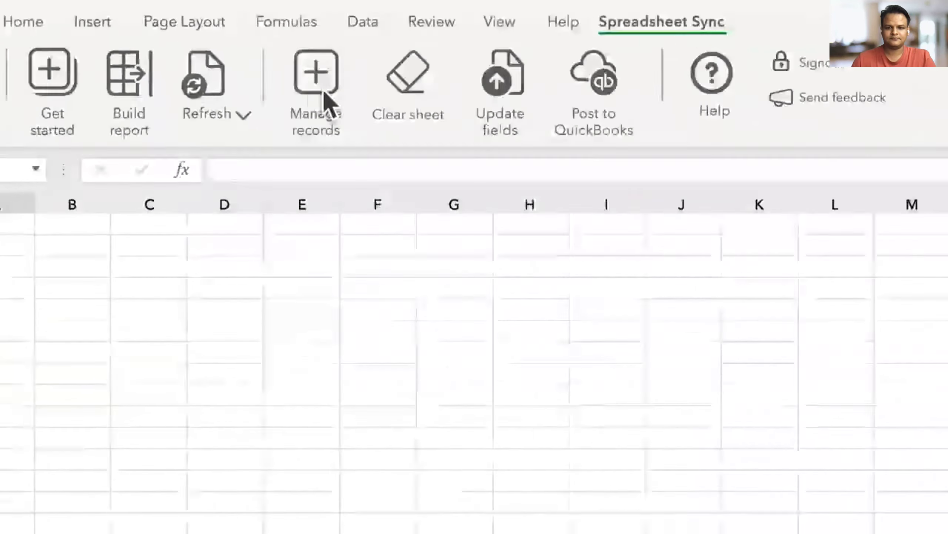
{"action": "left_click", "coordinate": [627, 239]}
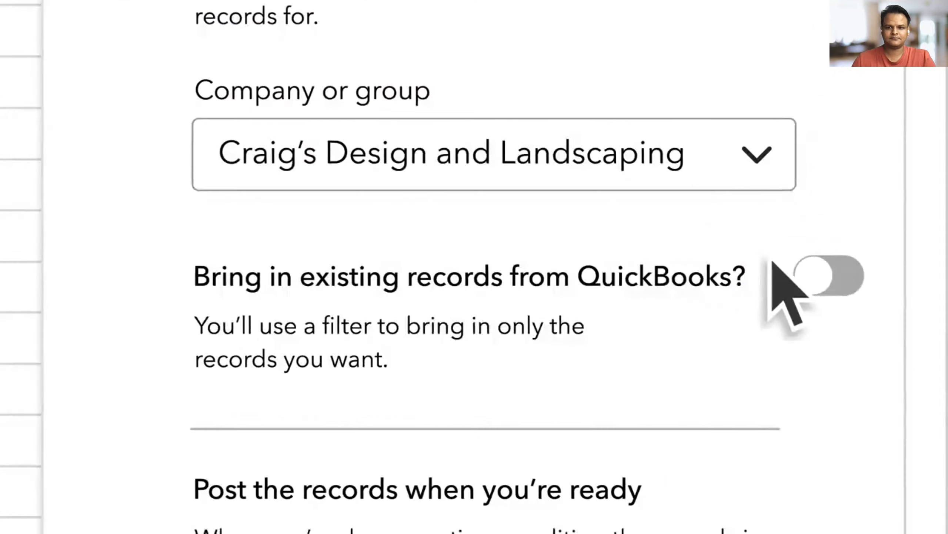
{"action": "left_click", "coordinate": [916, 400]}
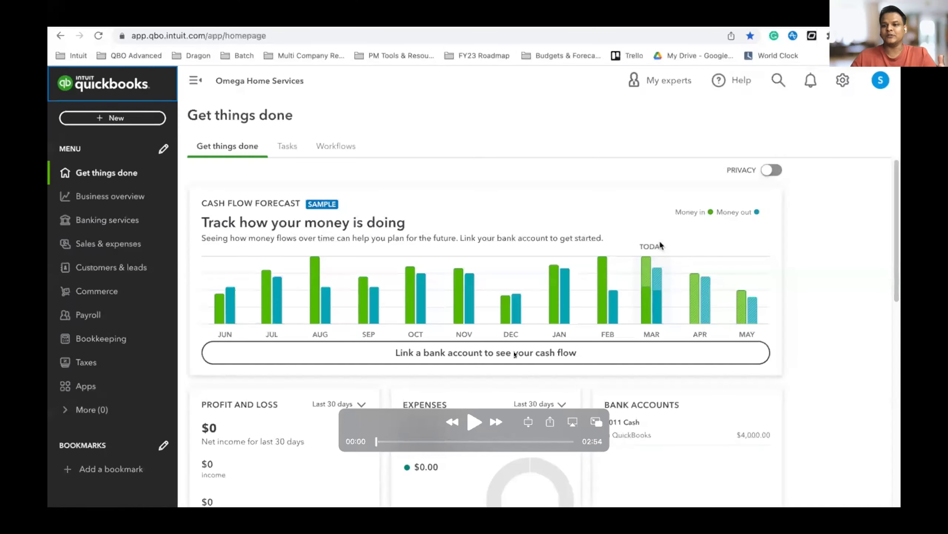
Step: Play the recorded Spreadsheet Sync demo from the start, pausing on the Reports page, setup instructions, Open Microsoft Excel prompt and add-in launch page
{"action": "left_click", "coordinate": [471, 422]}
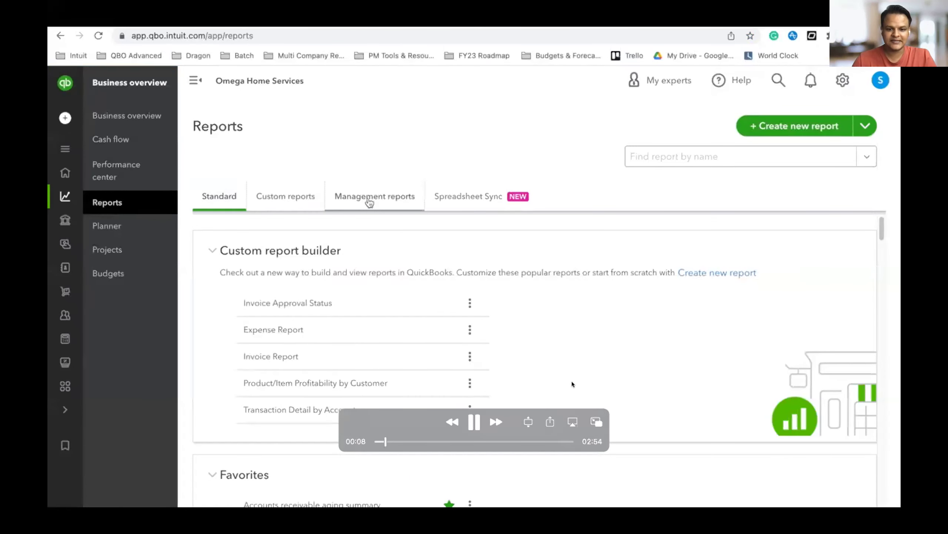
{"action": "left_click", "coordinate": [472, 422]}
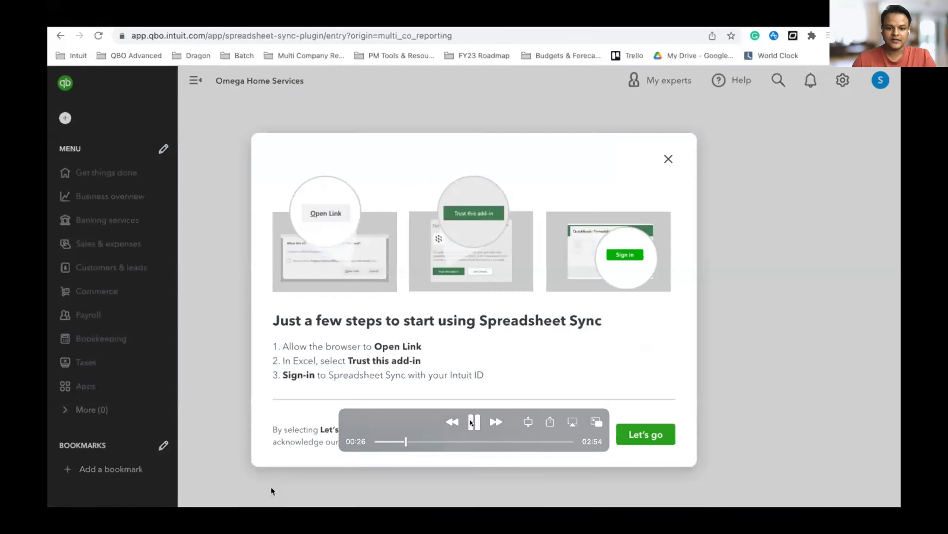
{"action": "left_click", "coordinate": [474, 422]}
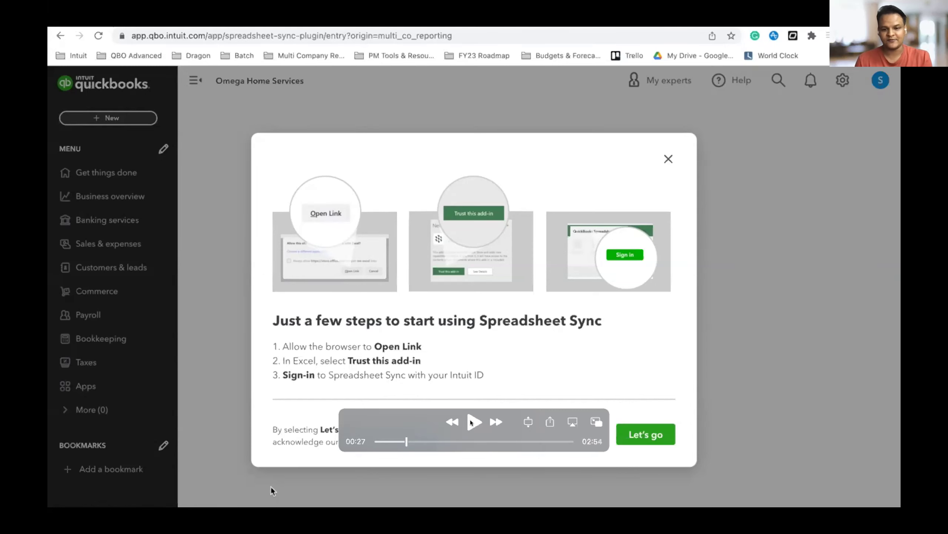
{"action": "left_click", "coordinate": [472, 421]}
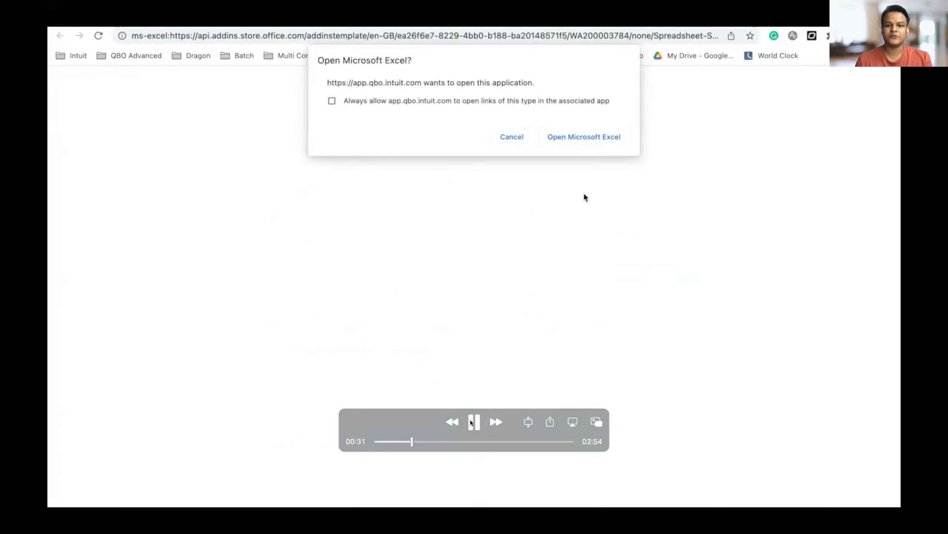
{"action": "left_click", "coordinate": [473, 422]}
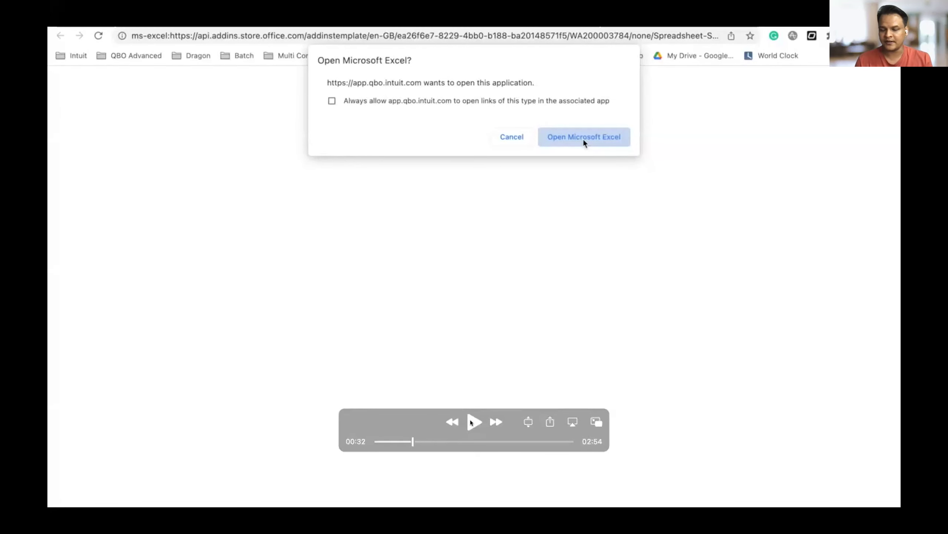
{"action": "left_click", "coordinate": [473, 422]}
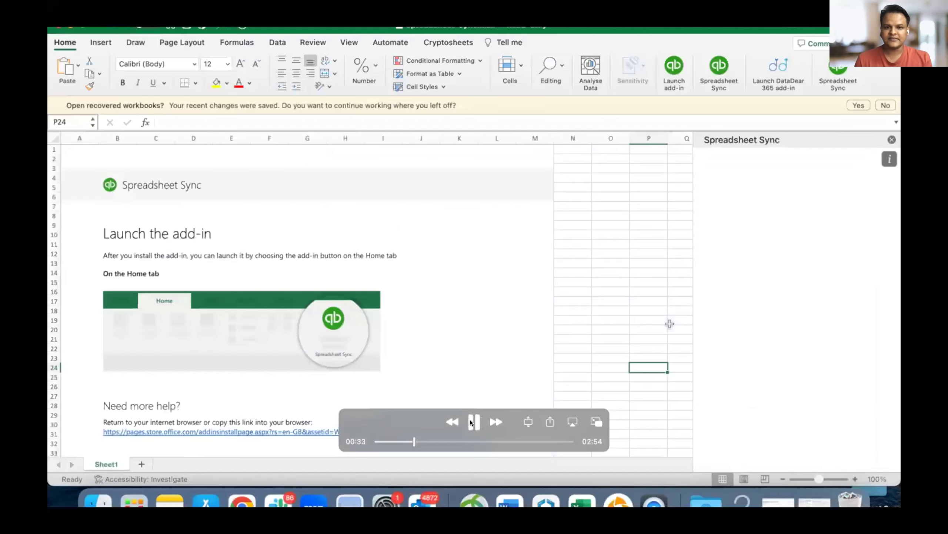
{"action": "left_click", "coordinate": [473, 421]}
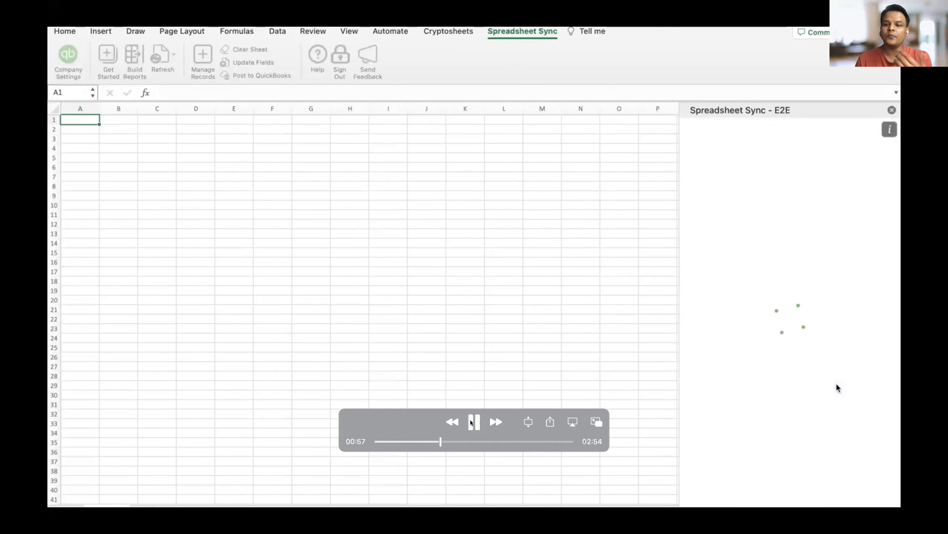
Step: Continue the demo recording, pausing on the add-in's task choices, the Add new group option and the Group multiple companies form
{"action": "left_click", "coordinate": [471, 422]}
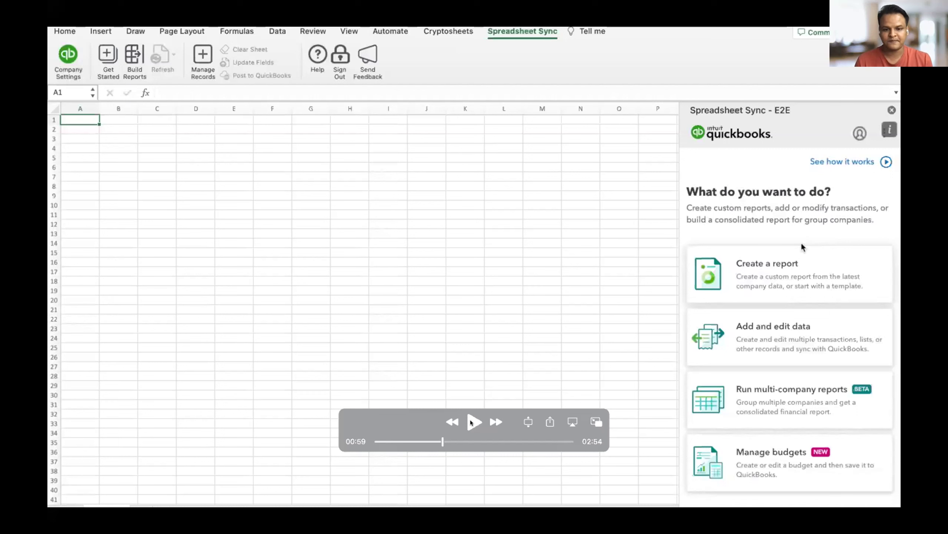
{"action": "left_click", "coordinate": [471, 422]}
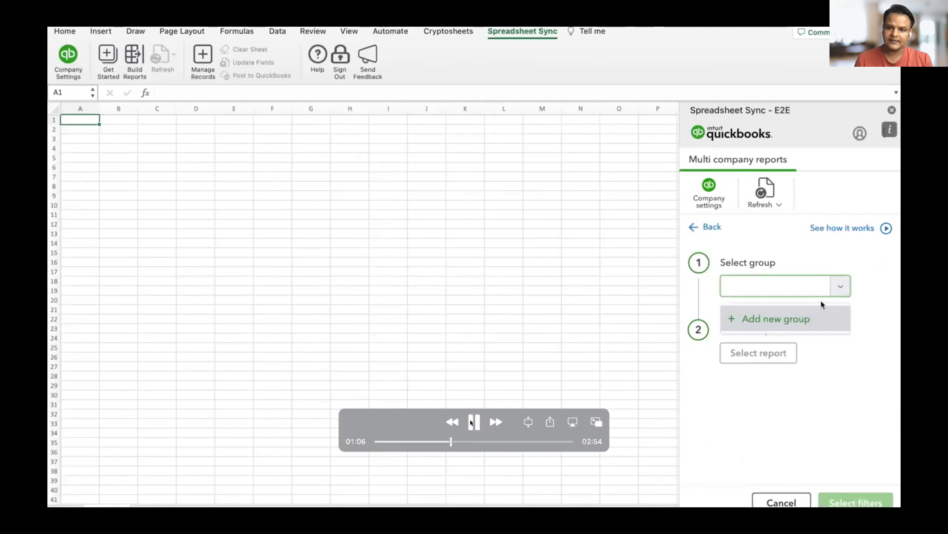
{"action": "left_click", "coordinate": [470, 421]}
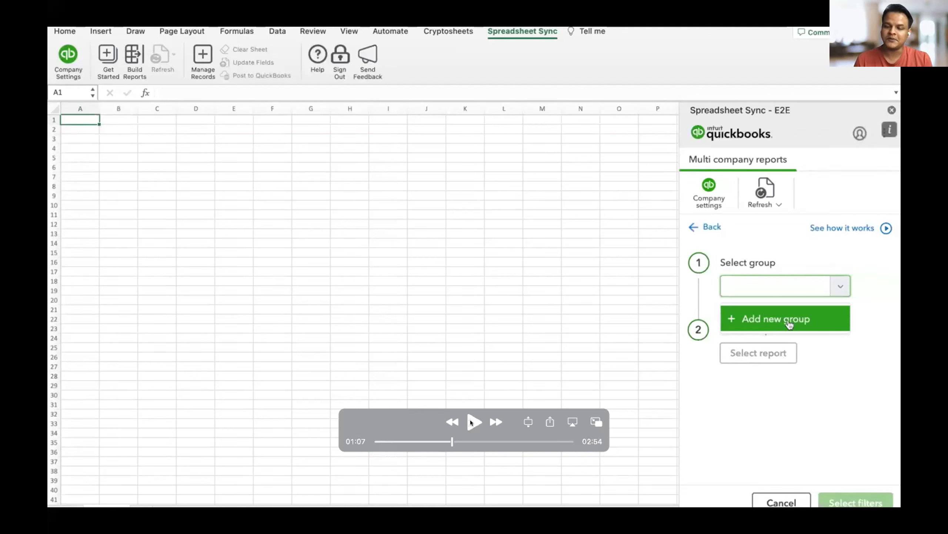
{"action": "left_click", "coordinate": [473, 421]}
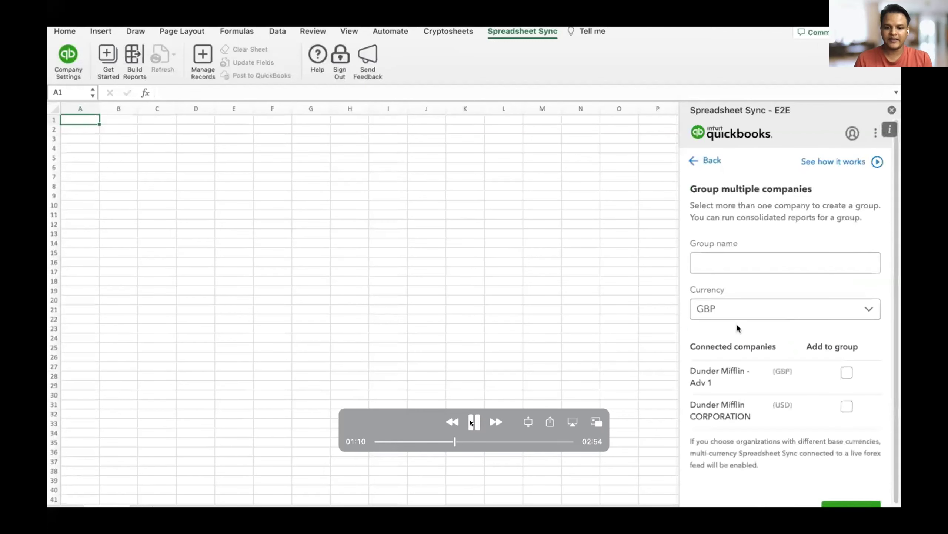
{"action": "left_click", "coordinate": [471, 422]}
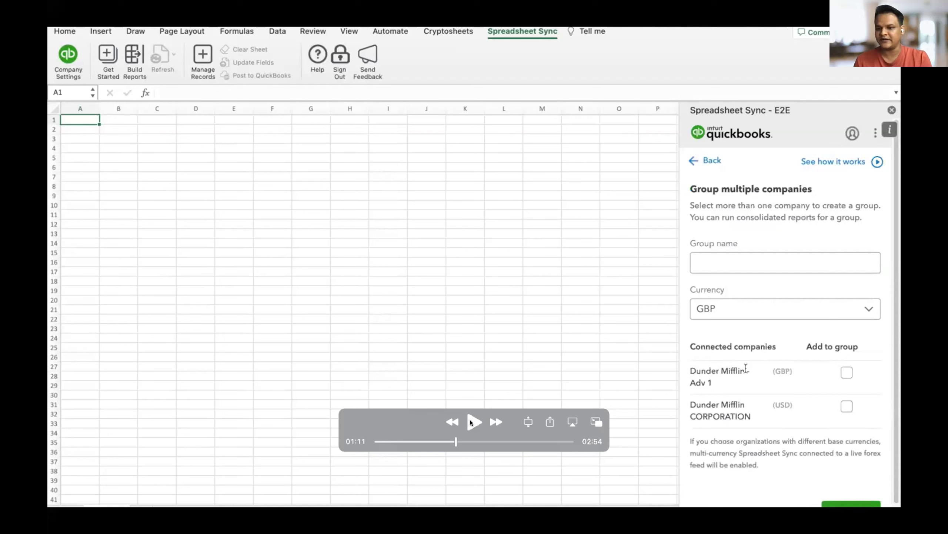
Step: Continue to the company selection, rewind the recording to about 01:22 and pause it on the list of companies to connect
{"action": "left_click", "coordinate": [471, 422]}
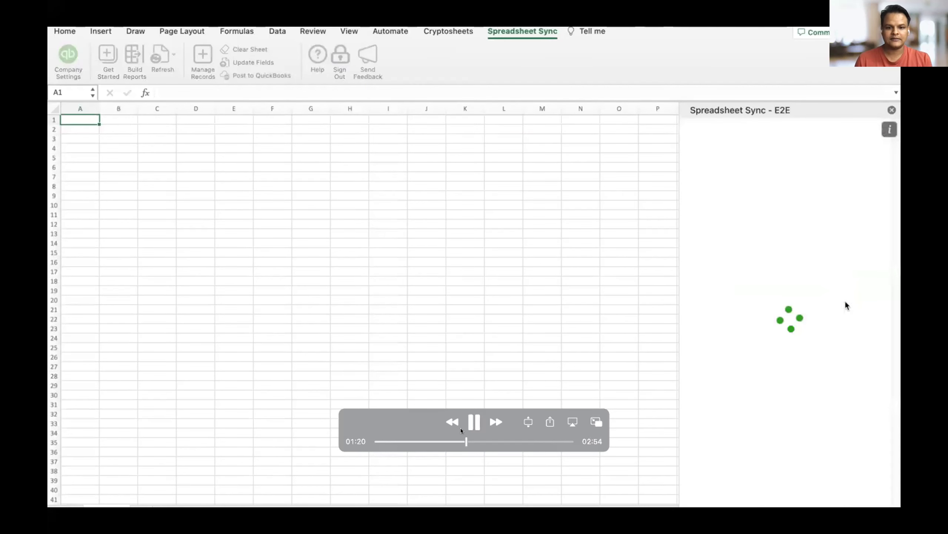
{"action": "left_click", "coordinate": [478, 425]}
{"action": "left_click", "coordinate": [477, 425]}
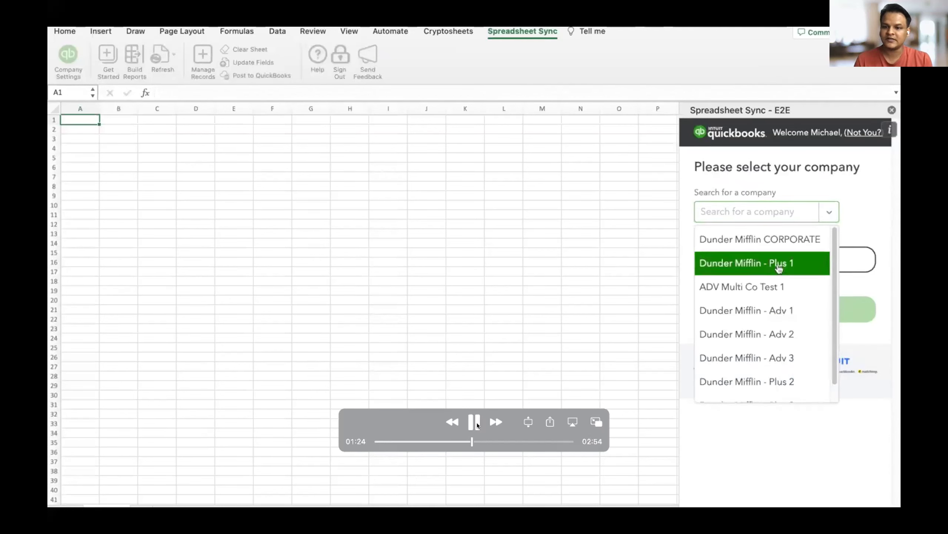
{"action": "left_click", "coordinate": [477, 425]}
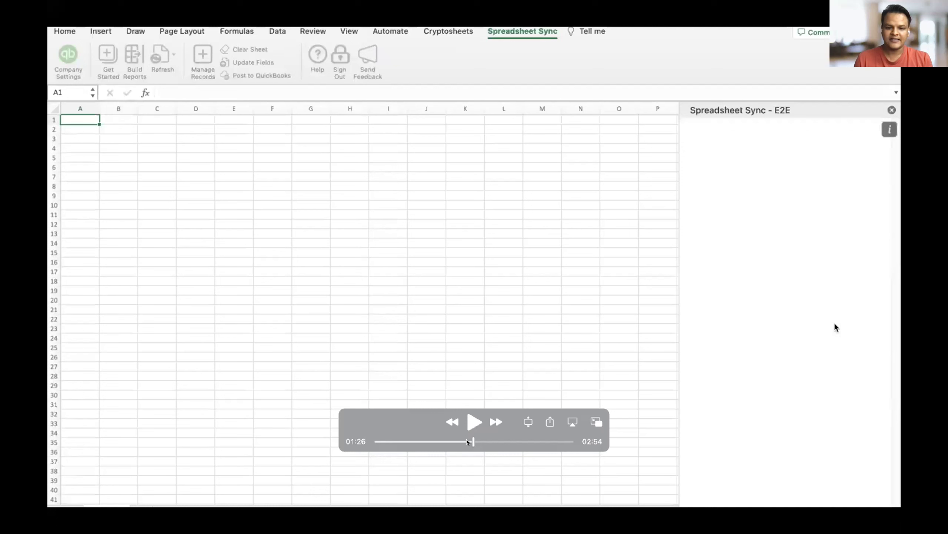
{"action": "left_click", "coordinate": [473, 422]}
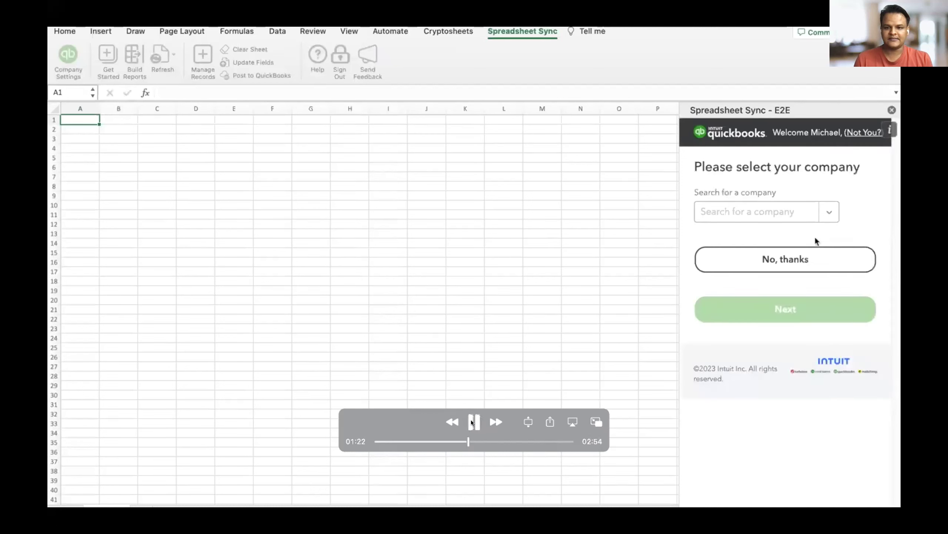
{"action": "left_click", "coordinate": [471, 422]}
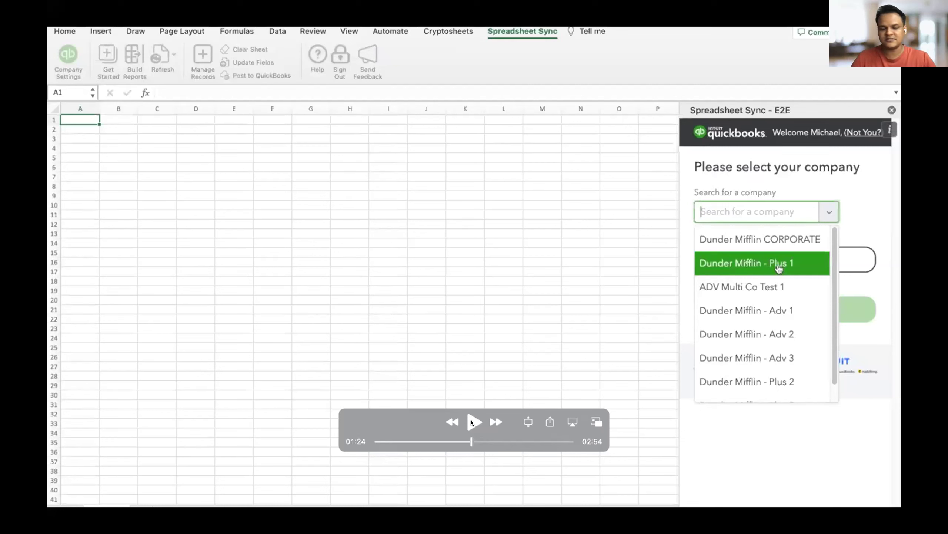
Step: Continue the recording and pause it at 01:50, while companies are being added to the Webinar group
{"action": "left_click", "coordinate": [471, 422]}
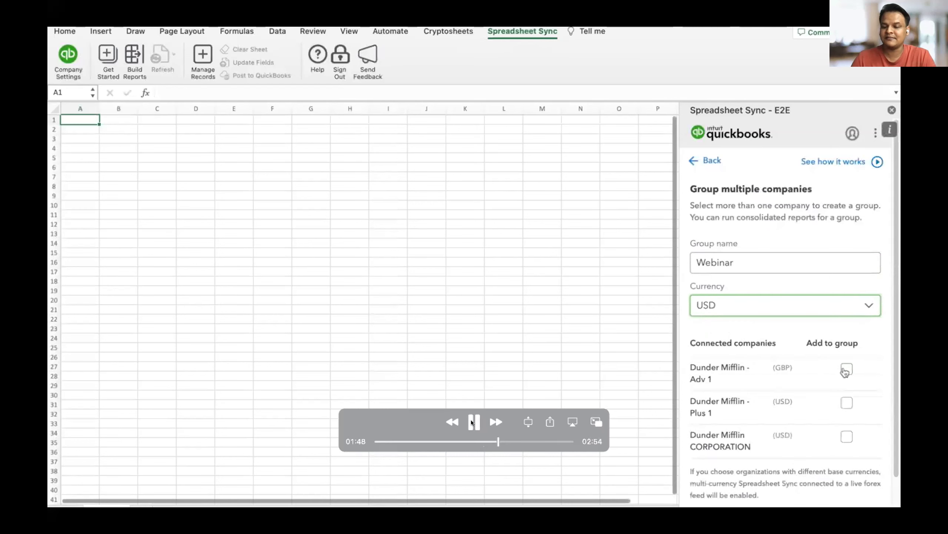
{"action": "left_click", "coordinate": [473, 422]}
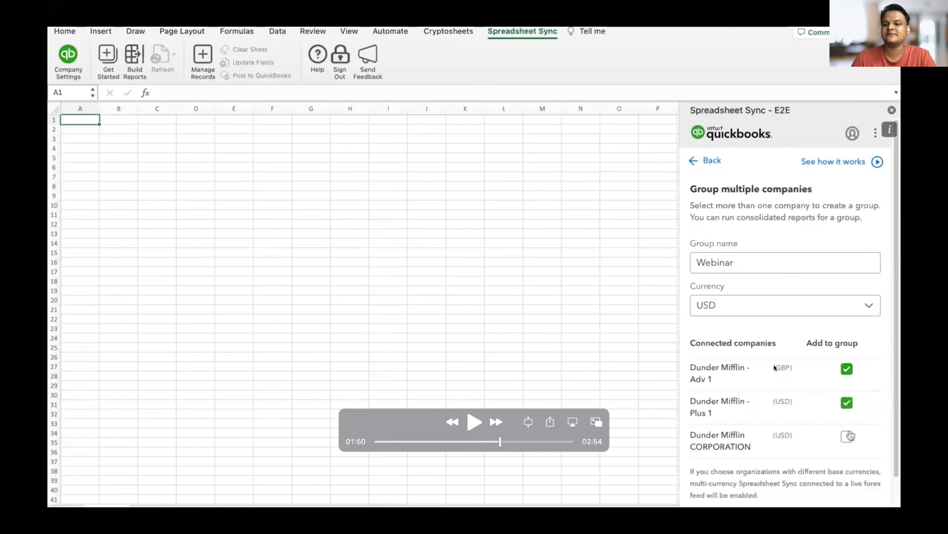
{"action": "mouse_move", "coordinate": [505, 403]}
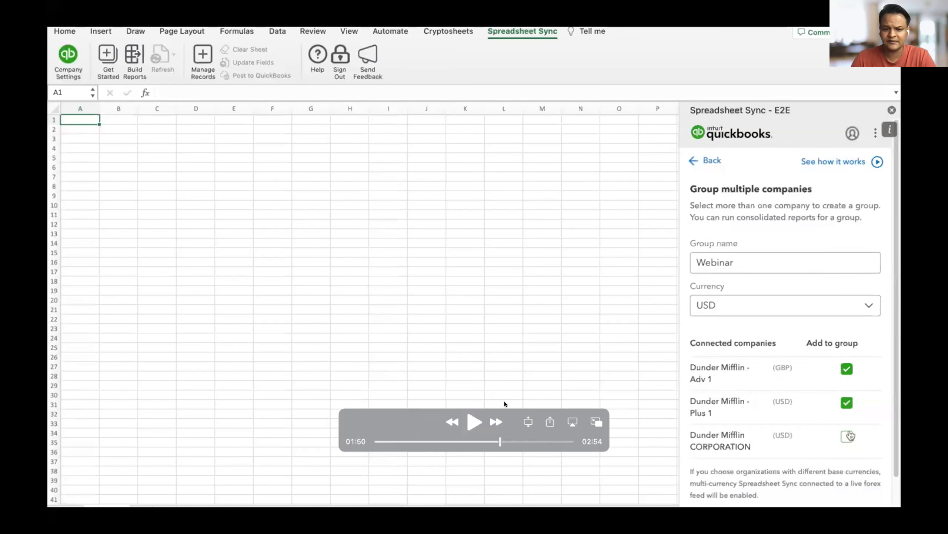
Step: Continue through the report selection, pausing on the multi-company reports list and on the Customize report conditions
{"action": "left_click", "coordinate": [471, 422]}
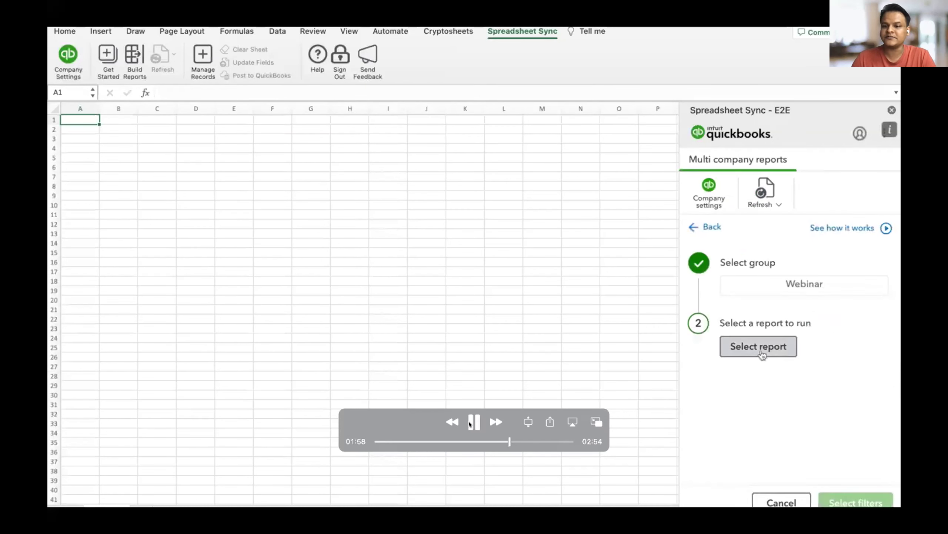
{"action": "left_click", "coordinate": [470, 423]}
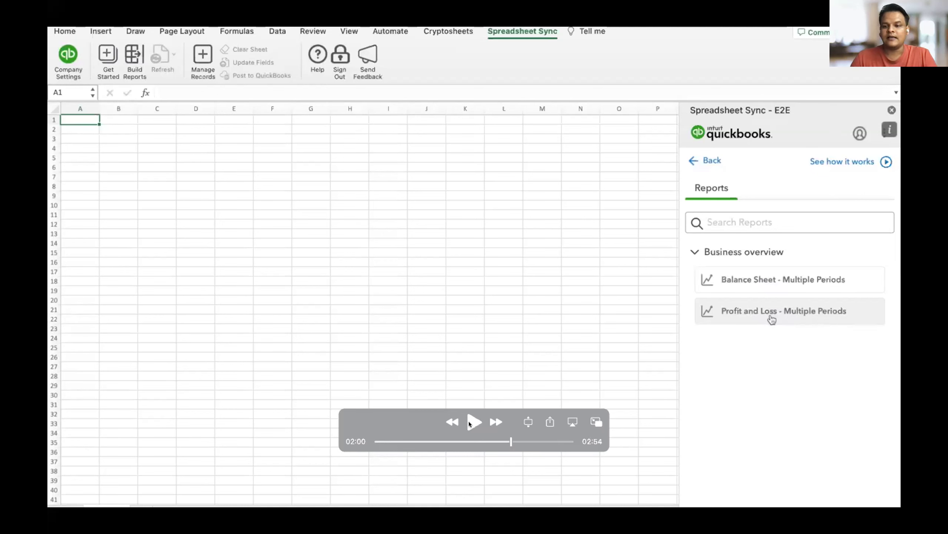
{"action": "left_click", "coordinate": [473, 422]}
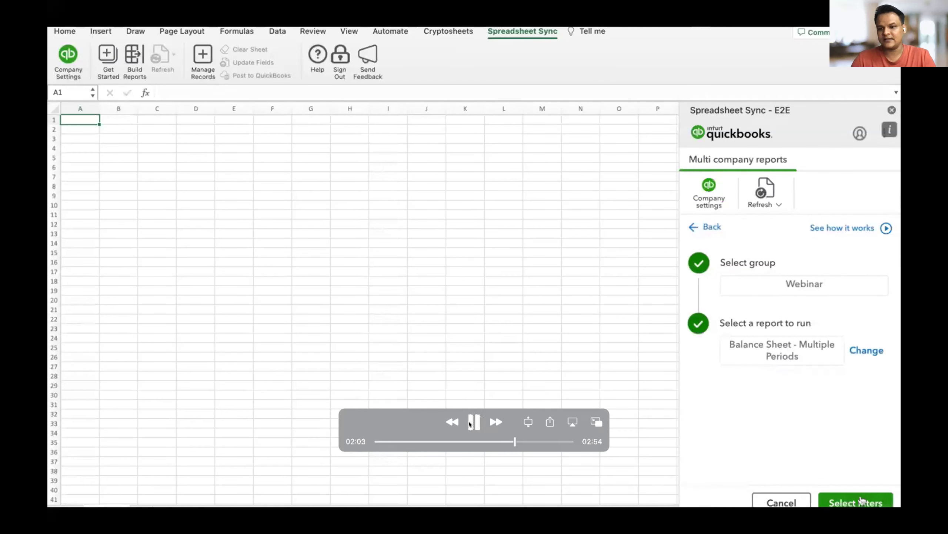
{"action": "left_click", "coordinate": [471, 422]}
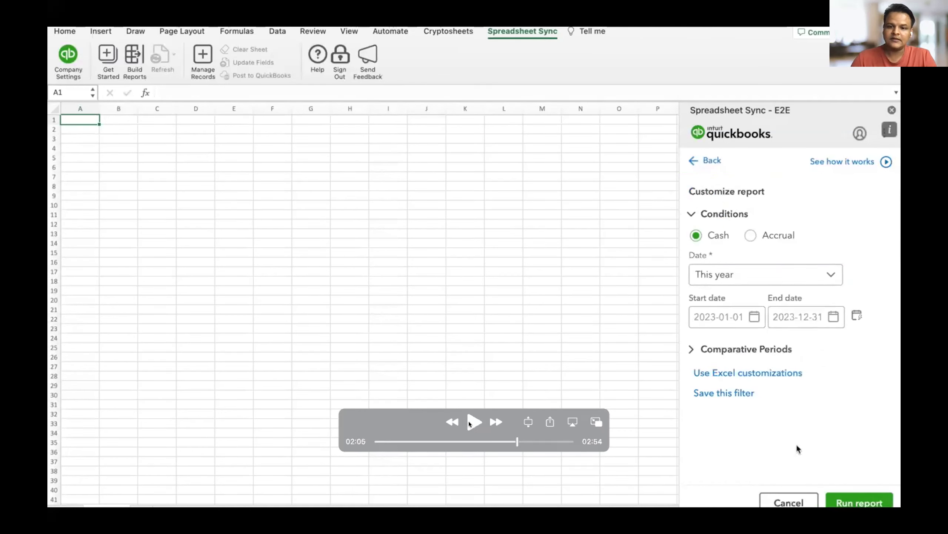
Step: Continue the recording, pausing on the Excel customizations and on the finished multi-company balance sheet at 02:28
{"action": "left_click", "coordinate": [469, 423]}
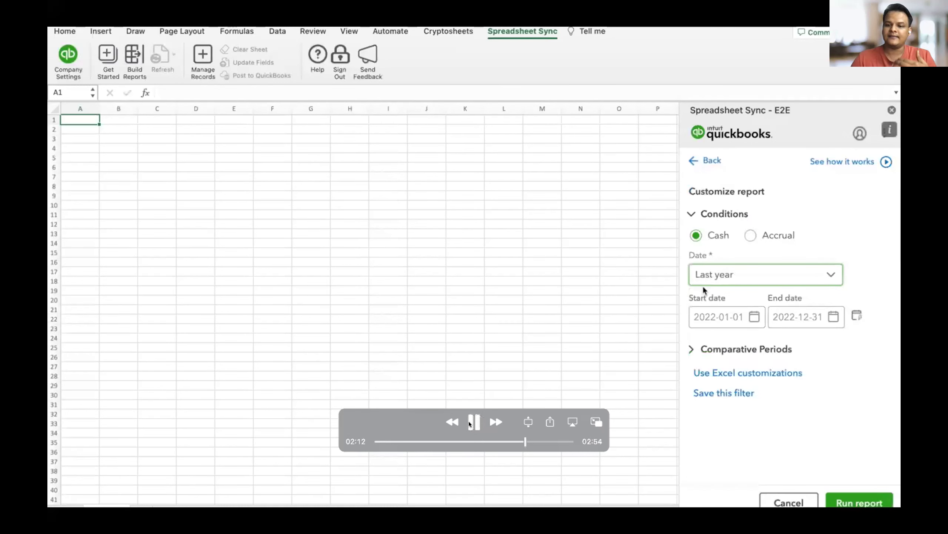
{"action": "left_click", "coordinate": [470, 424]}
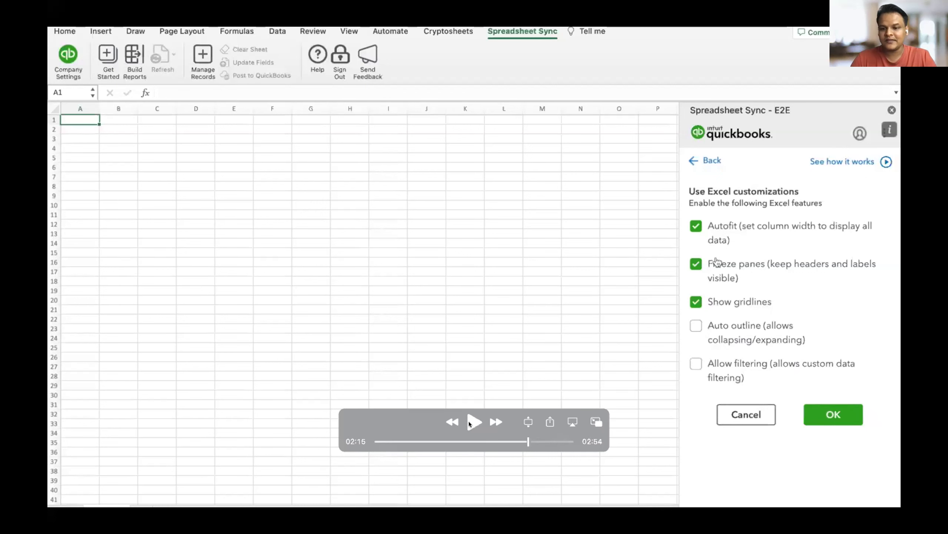
{"action": "left_click", "coordinate": [470, 422]}
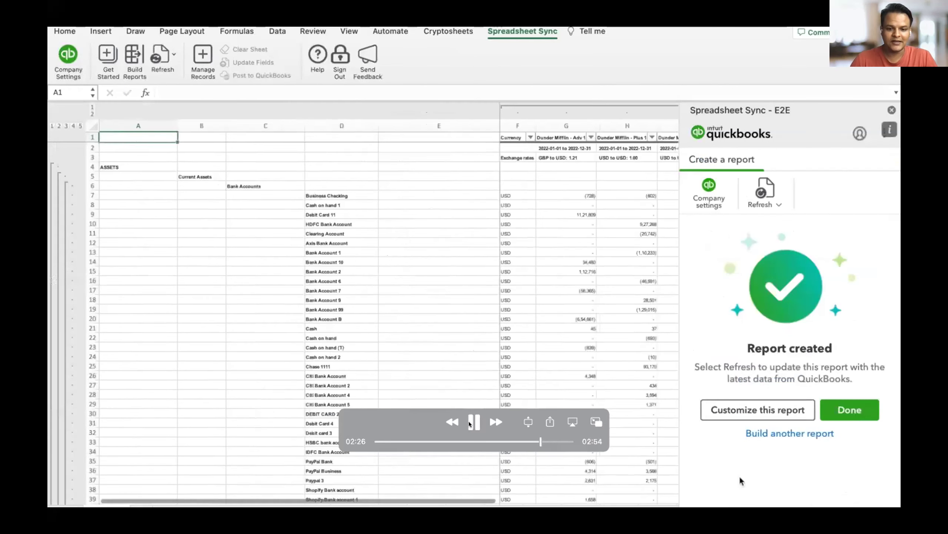
{"action": "left_click", "coordinate": [469, 422]}
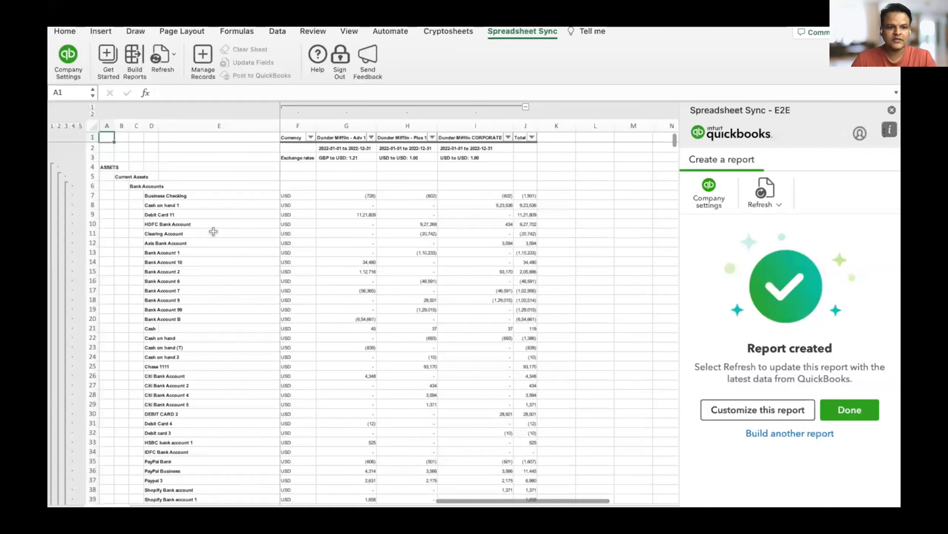
Step: Continue through the consolidated balance sheet's exchange rates and account rows, and pause the recording at 02:46 on the asset totals
{"action": "mouse_move", "coordinate": [315, 242]}
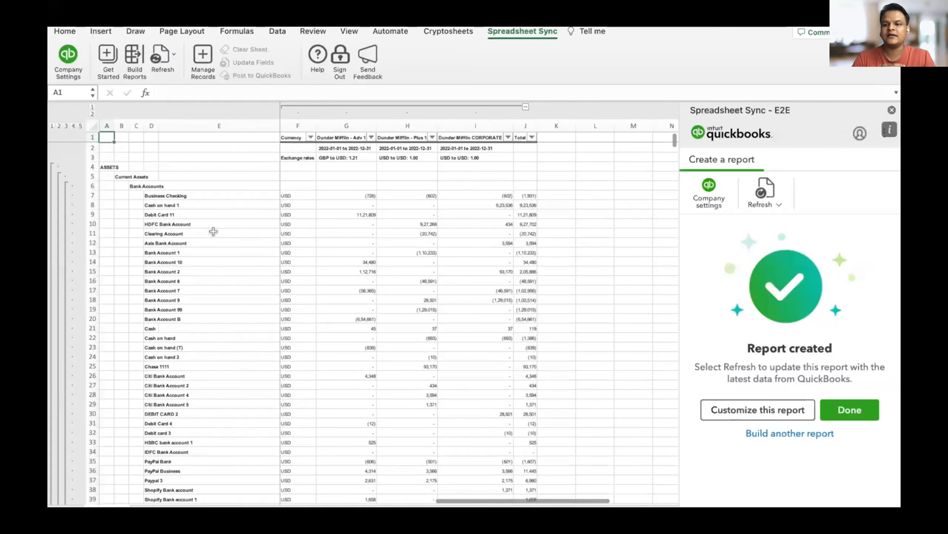
{"action": "mouse_move", "coordinate": [516, 353]}
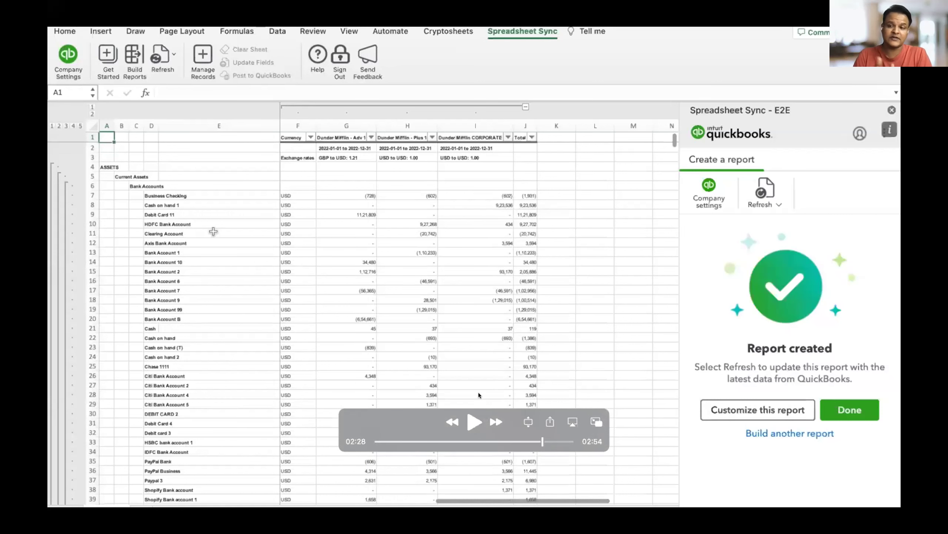
{"action": "left_click", "coordinate": [471, 422]}
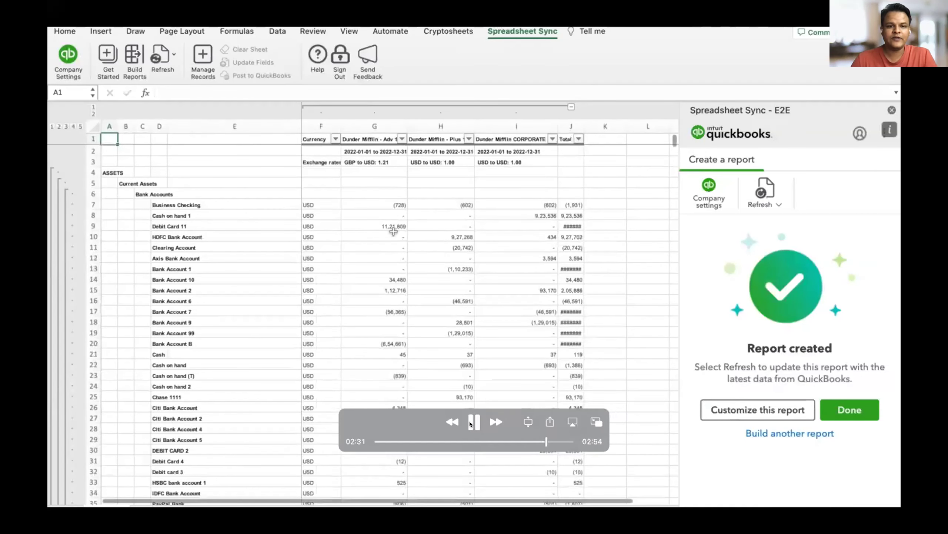
{"action": "left_click", "coordinate": [471, 421]}
{"action": "left_click", "coordinate": [471, 421]}
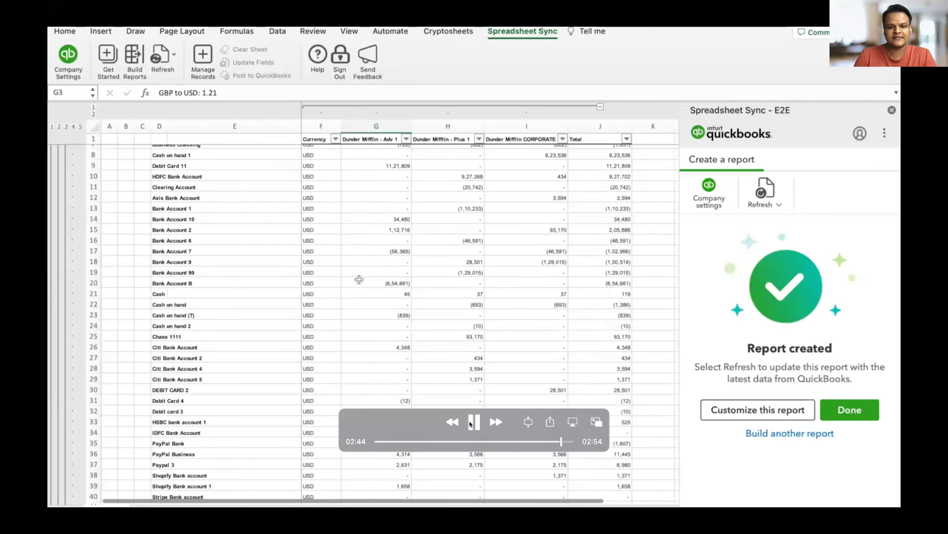
{"action": "left_click", "coordinate": [471, 422]}
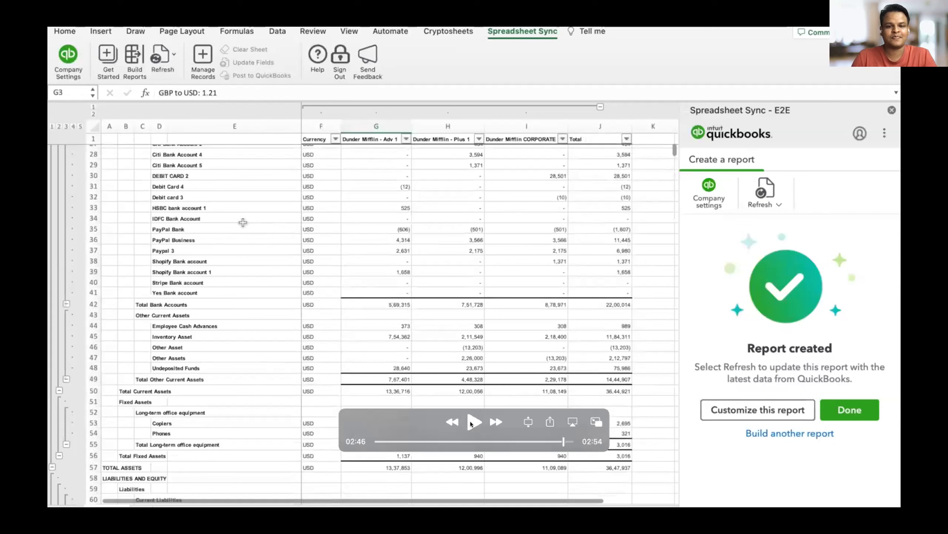